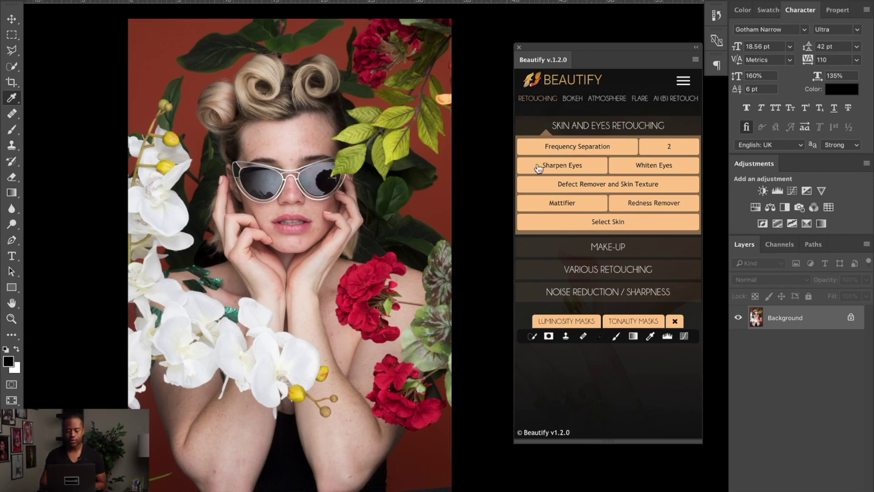
Run Beautify's Frequency Separation skin retouch on the portrait
left_click(602, 150)
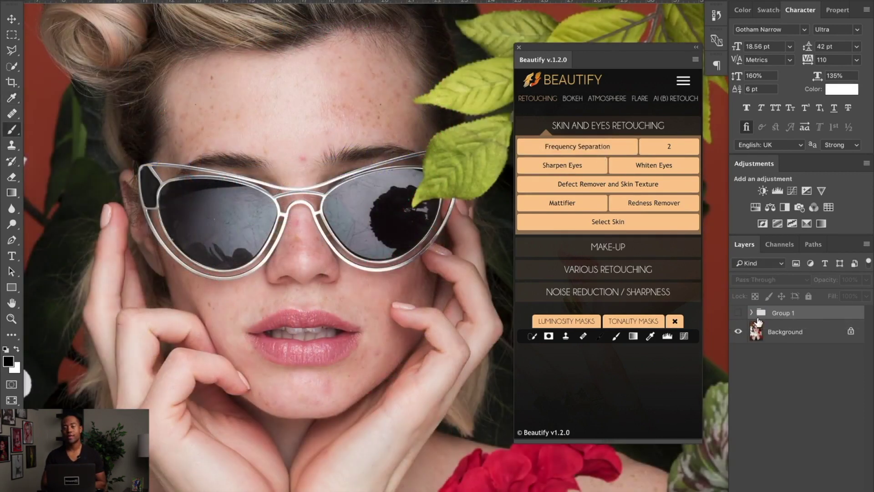
Show Group 1, then run Beautify's Frequency Separation again to build a masked 50% group
left_click(738, 312)
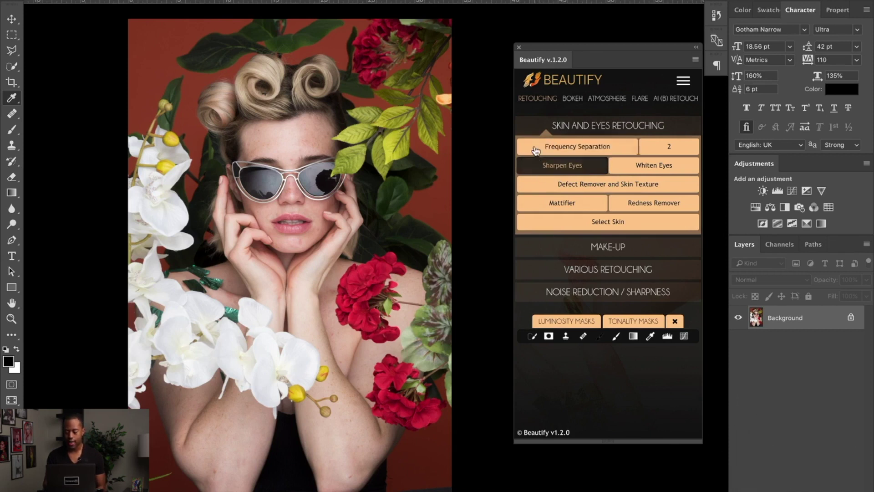
left_click(603, 148)
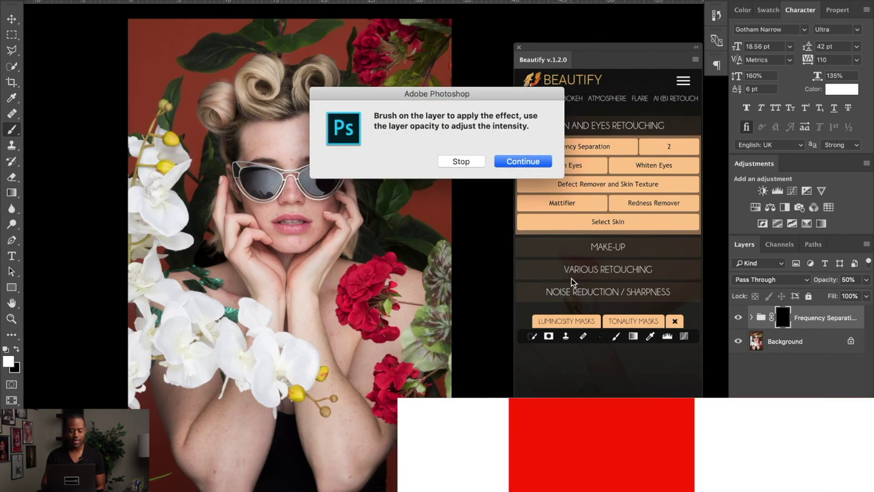
Dismiss the brushing notice, fit the portrait on screen, and run Beautify's Select Skin
left_click(521, 165)
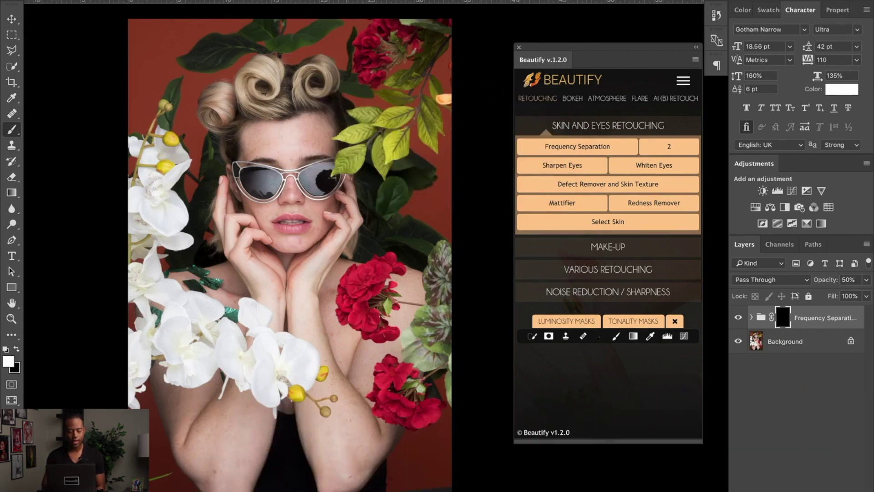
scroll(261, 127, "up", 5)
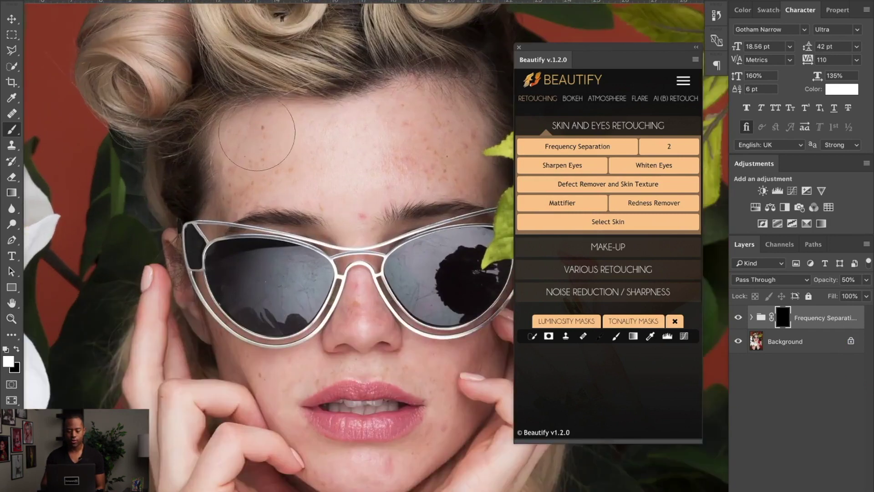
scroll(259, 130, "right", 3)
scroll(260, 130, "up", 1)
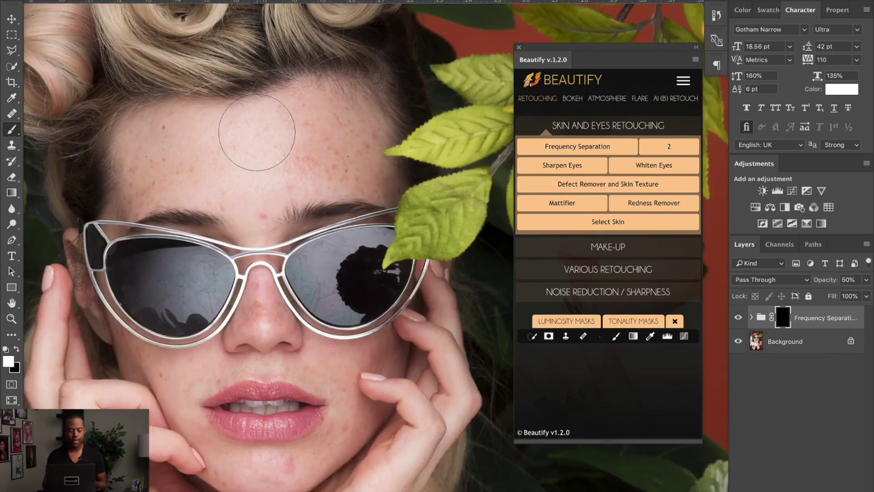
key("ctrl+0")
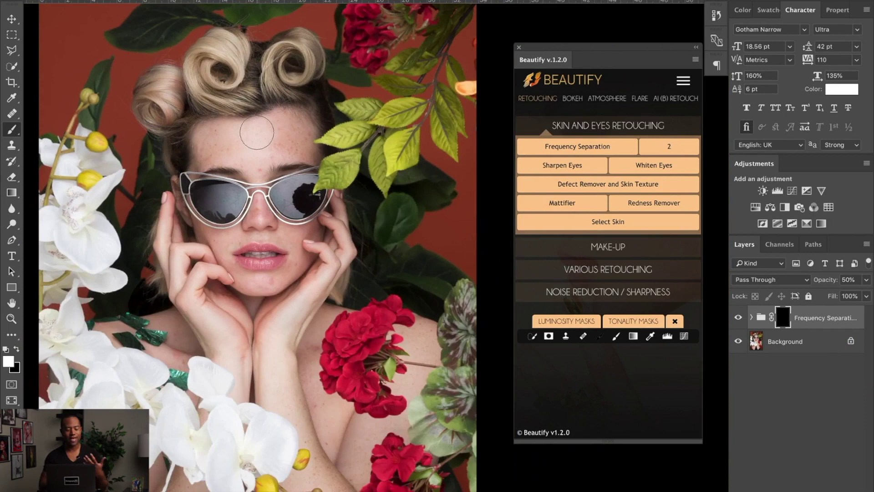
left_click(649, 220)
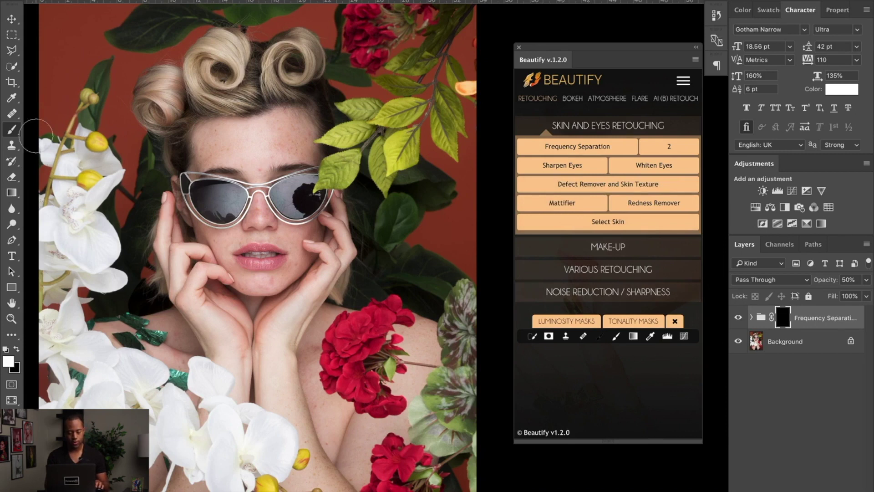
Run Select Skin, then zoom in and pan to centre the woman's face
left_click(543, 217)
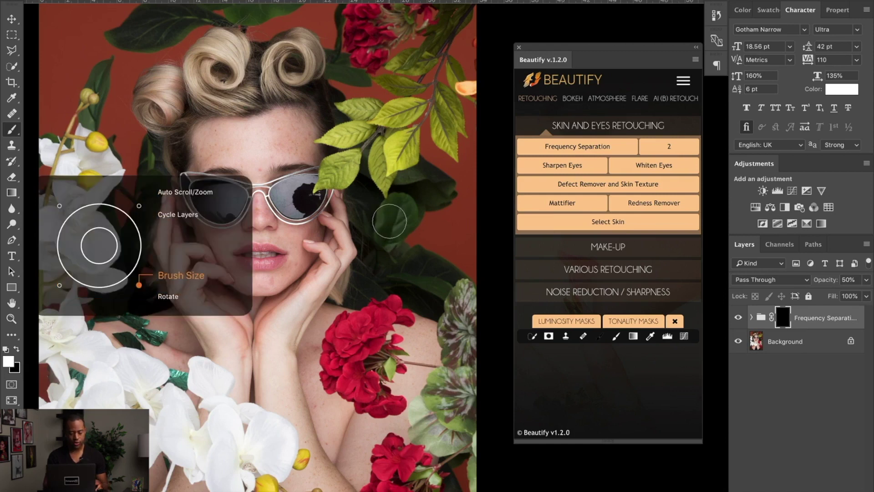
scroll(389, 221, "down", 3)
scroll(389, 221, "up", 5)
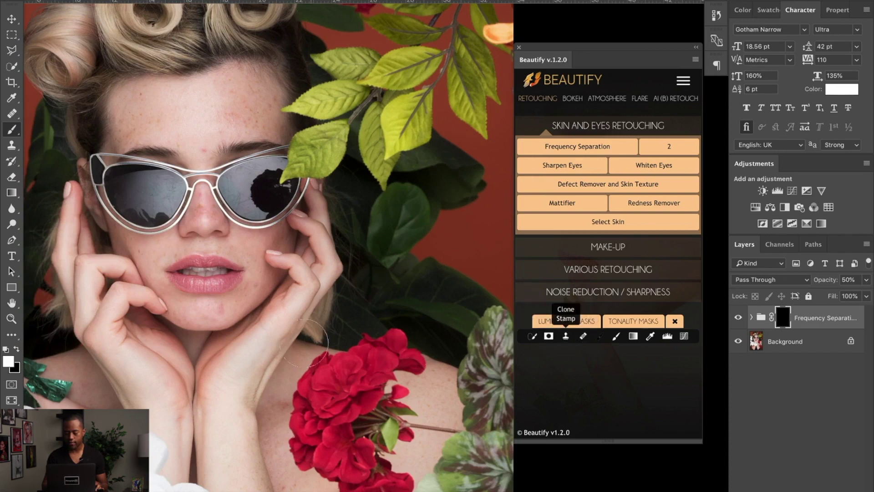
scroll(304, 342, "up", 5)
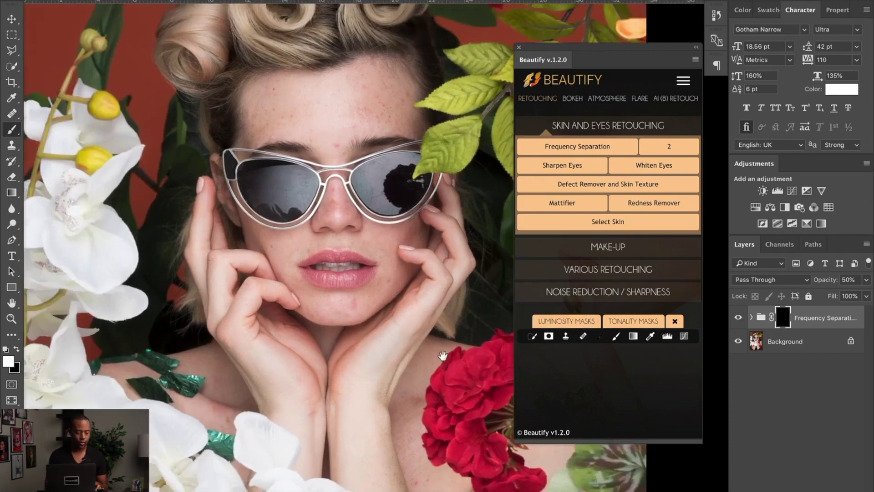
left_click_drag(443, 355, 440, 405)
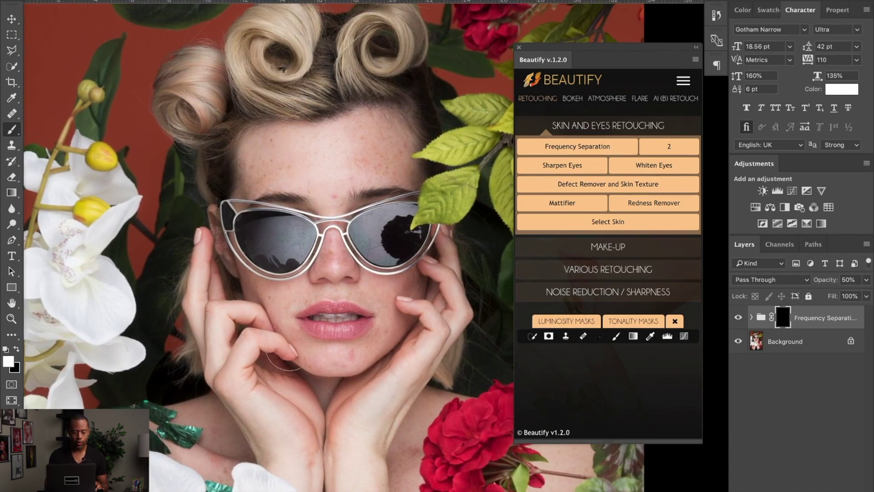
Set the foreground colour to white and paint smoothing over the forehead blemish
left_click(8, 362)
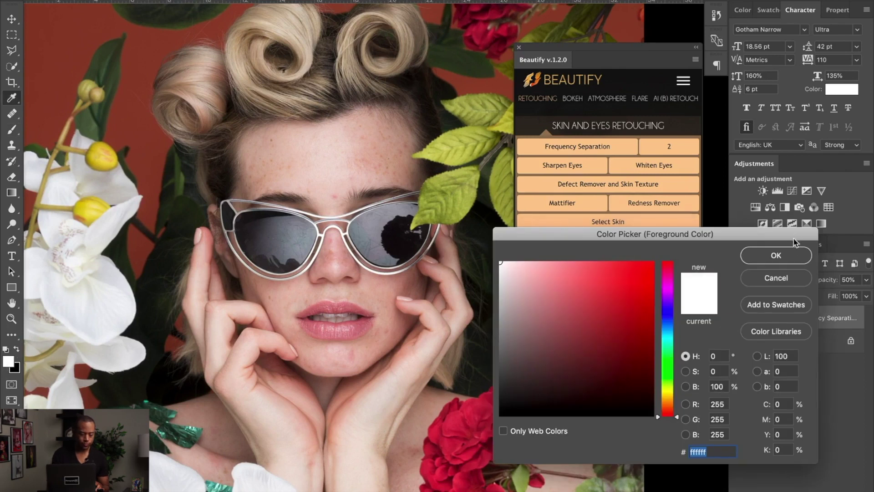
left_click(786, 258)
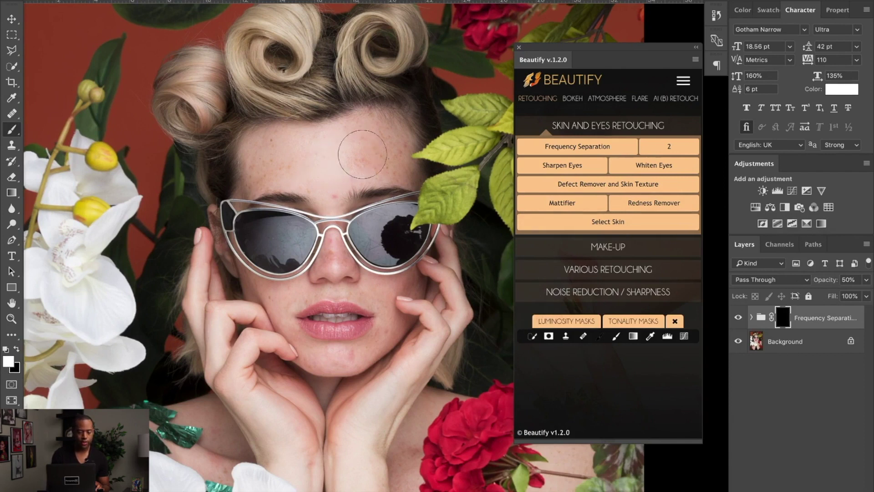
mouse_move(349, 163)
left_mouse_down()
mouse_move(373, 143)
mouse_move(359, 147)
mouse_move(357, 170)
left_mouse_up()
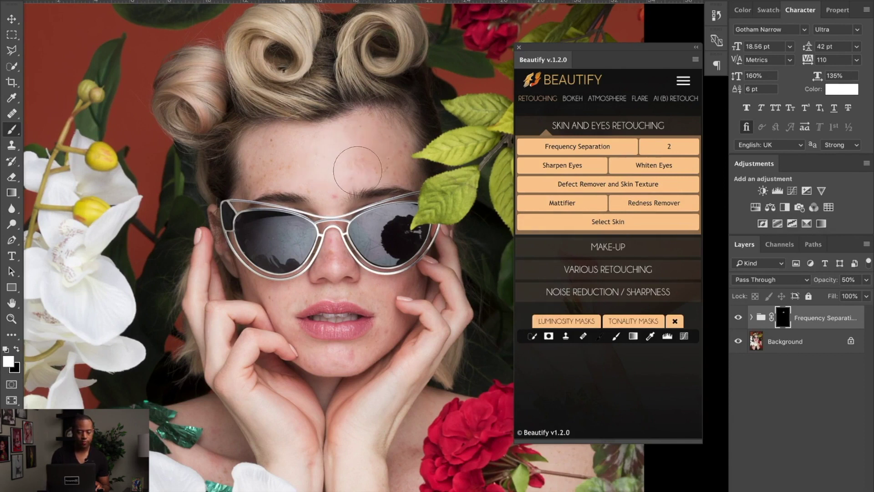
Pick the 175 soft brush preset and set it to 0% hardness and 127 px
left_click(12, 131)
left_click(63, 125)
left_click(32, 1)
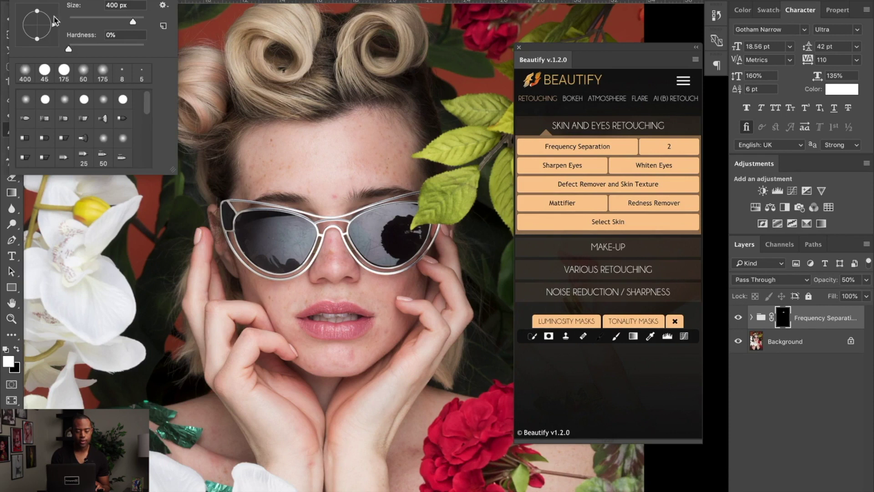
left_click(99, 71)
left_click_drag(68, 48, 64, 48)
left_click_drag(122, 22, 111, 22)
left_click(109, 36)
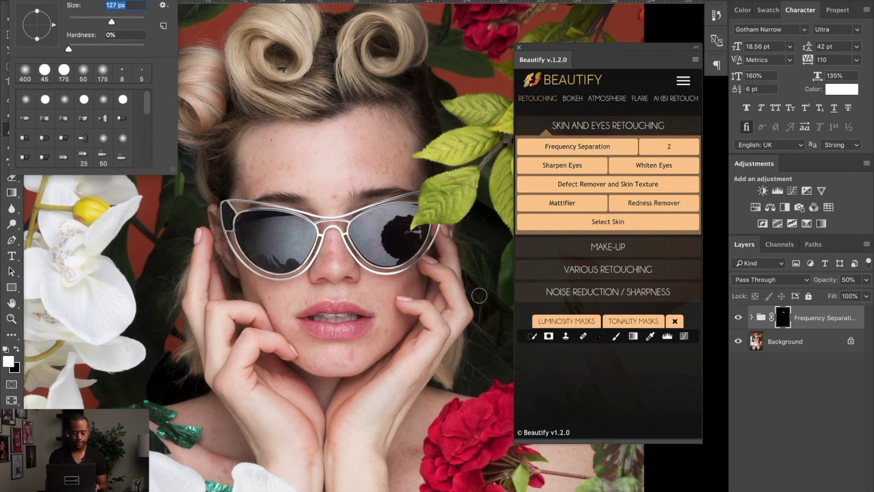
Close the brush picker and paint white smoothing onto the facial skin through the group mask
key("Return")
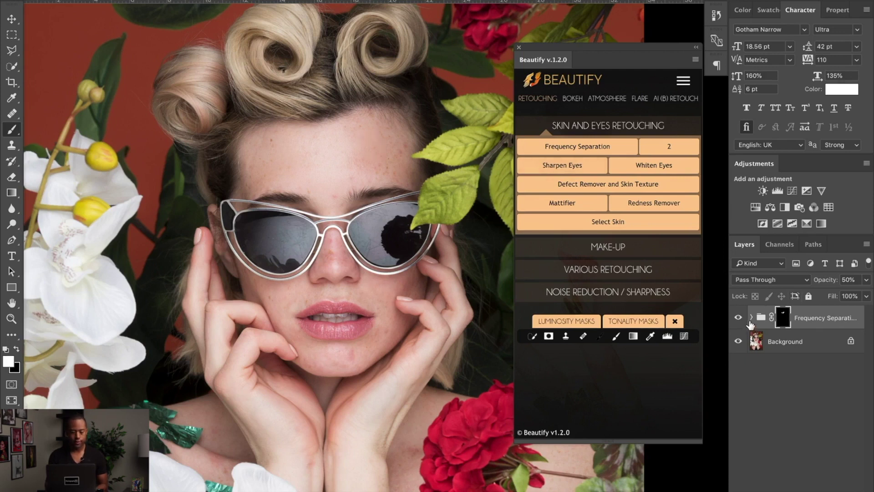
Swap to black and expand the Frequency Separation group to check its layers and opacity
key("x")
left_click(750, 318)
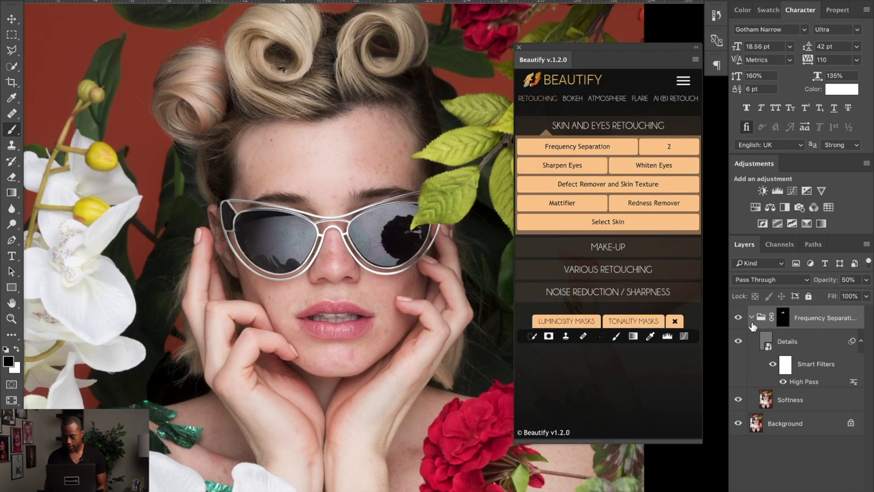
left_click(864, 280)
left_click(350, 211)
Add a Sharpness pass with Beautify's 2 button and delete its layer mask
left_click(528, 162)
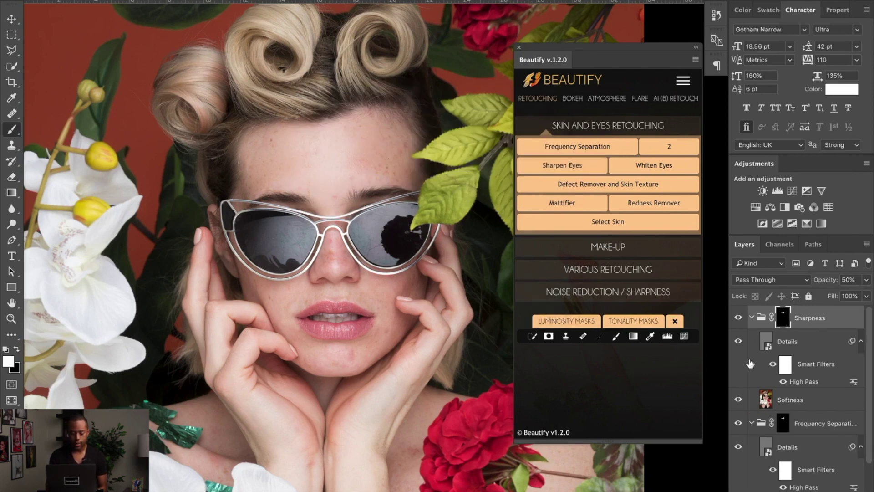
left_click(751, 317)
left_click(751, 341)
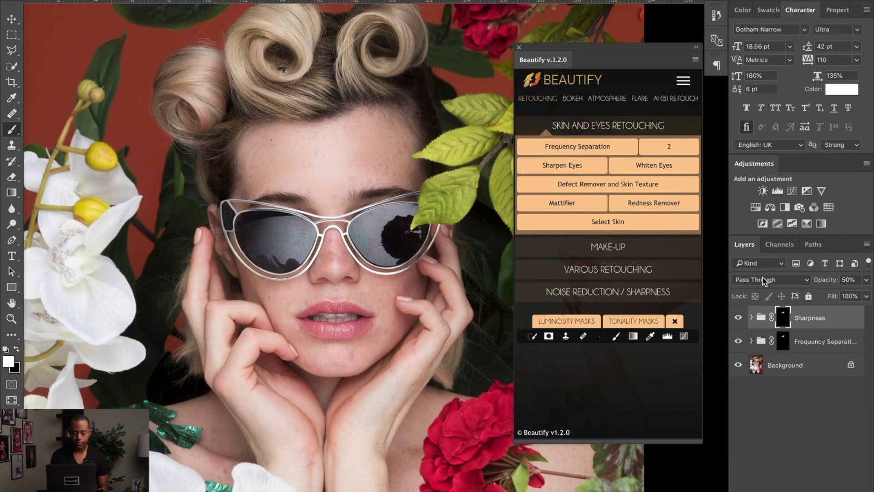
key("Delete")
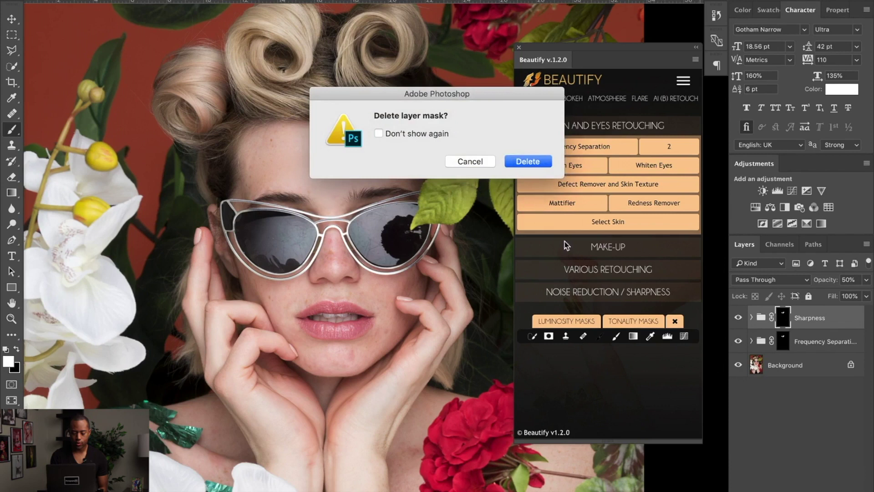
left_click(540, 164)
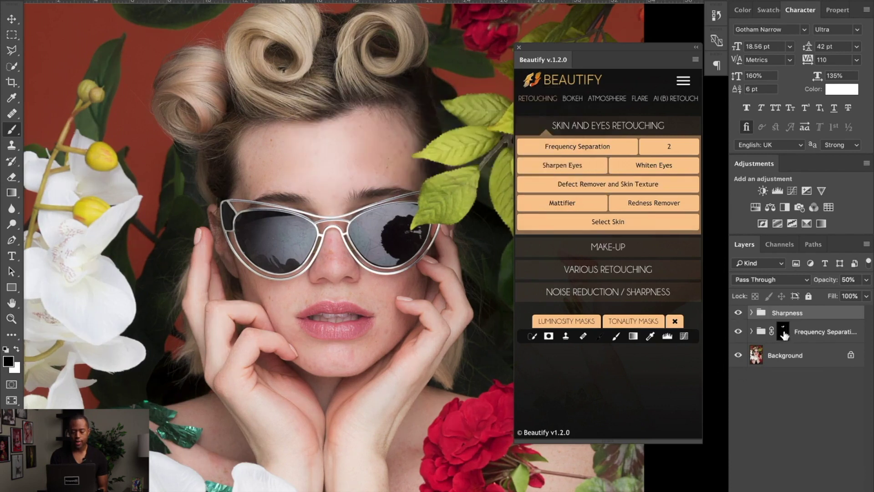
left_click(783, 339)
Hide the Sharpness group and toggle Frequency Separation to compare before and after
left_click(738, 312)
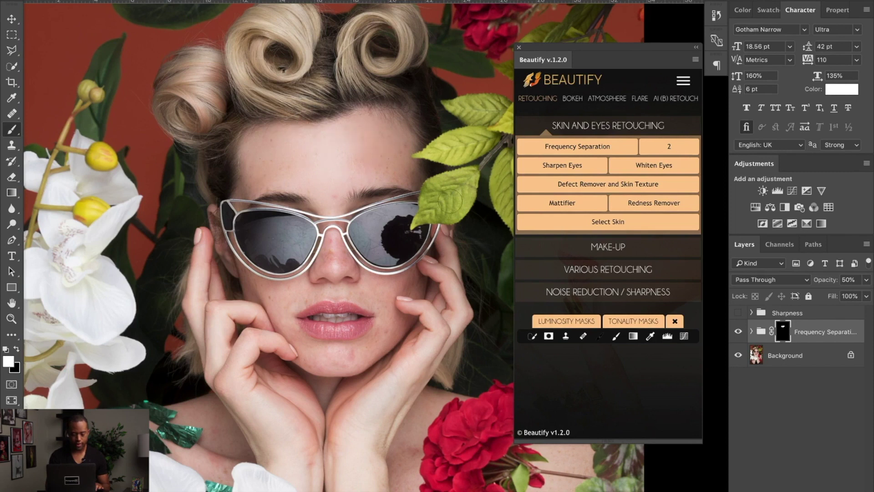
left_click(738, 332)
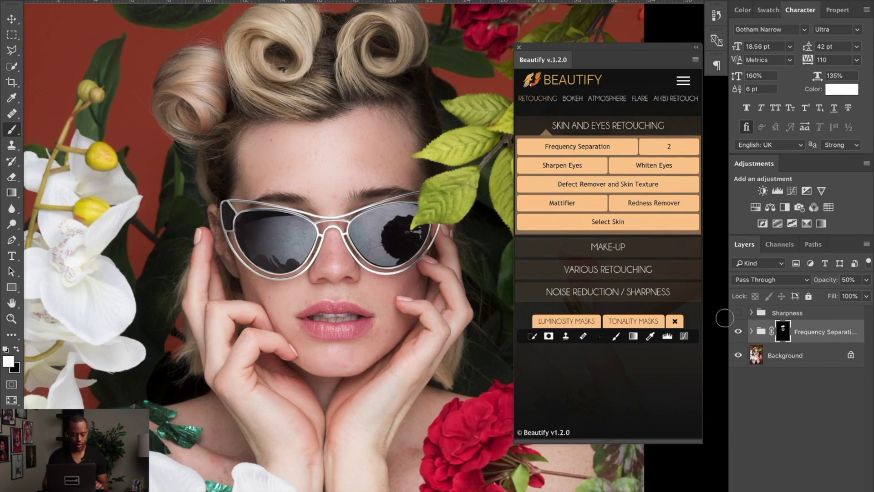
Toggle the Frequency Separation group on and off to compare the skin before and after
left_click(741, 339)
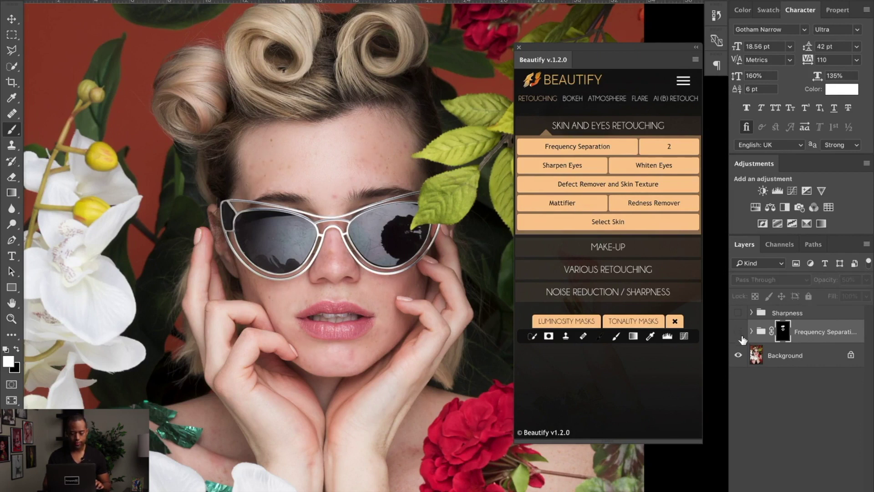
left_click(742, 339)
left_click(741, 338)
left_click(741, 338)
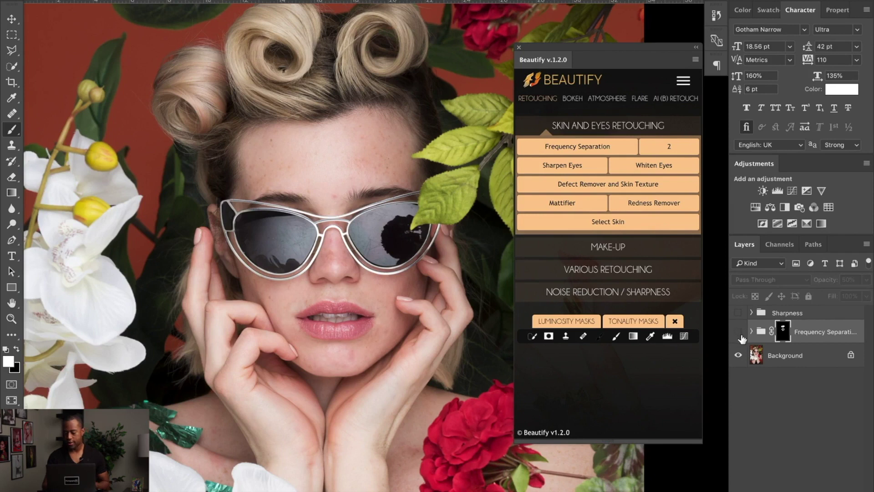
scroll(336, 339, "down", 6)
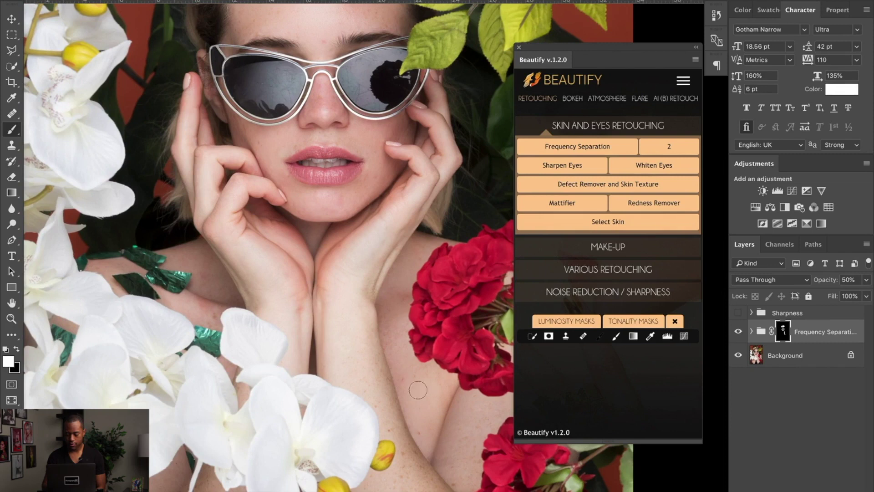
left_click_drag(349, 318, 370, 427)
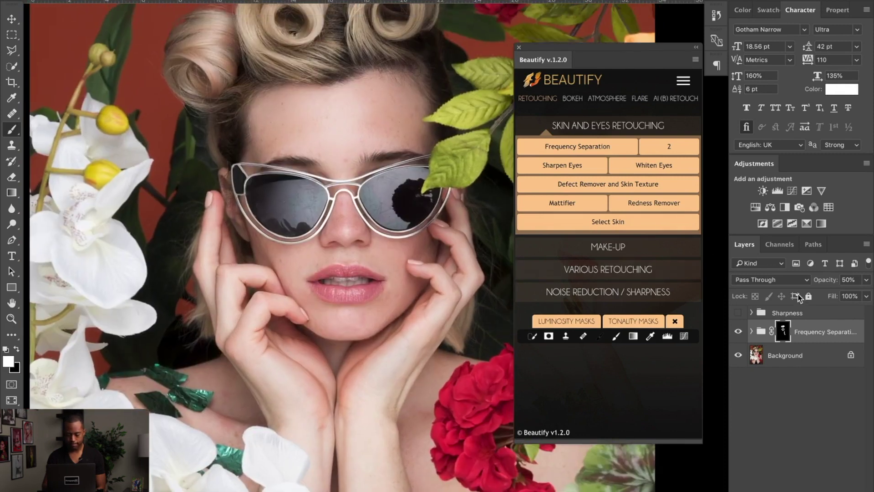
Sweep the group's opacity from 0% through 21% and 40% toward full, then toggle visibility
left_click(866, 280)
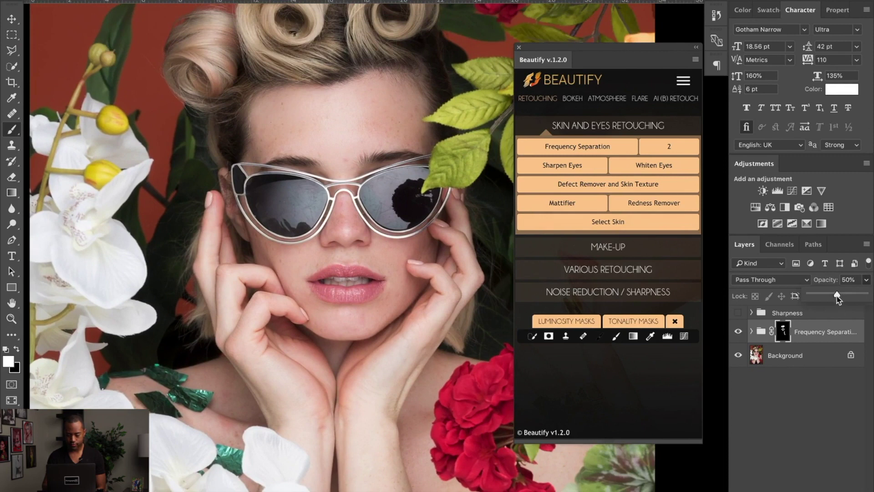
left_click_drag(838, 296, 777, 306)
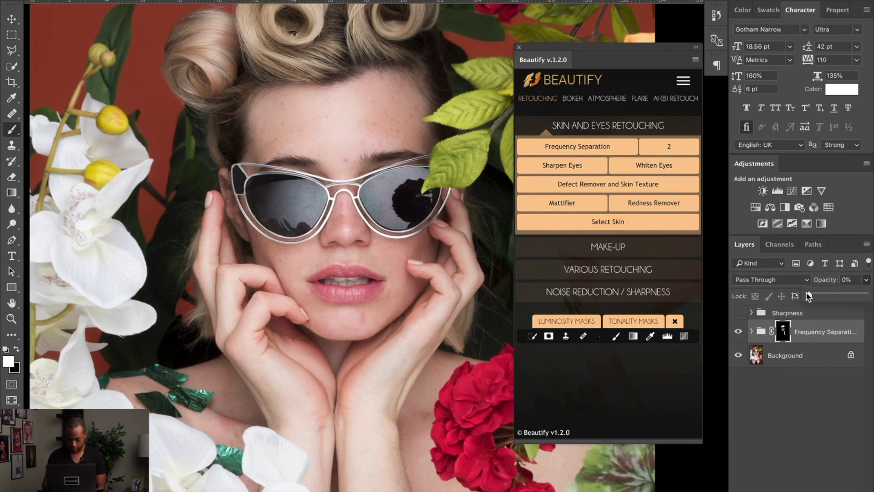
left_click_drag(823, 294, 822, 315)
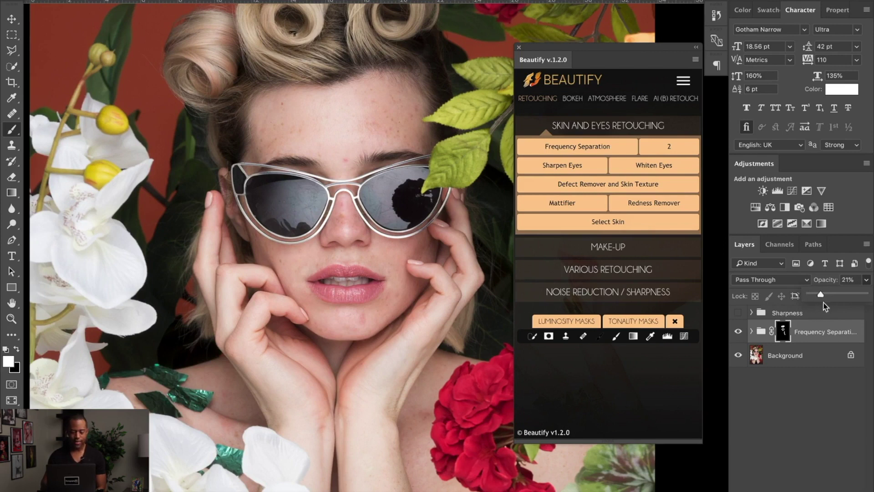
left_click_drag(829, 297, 833, 296)
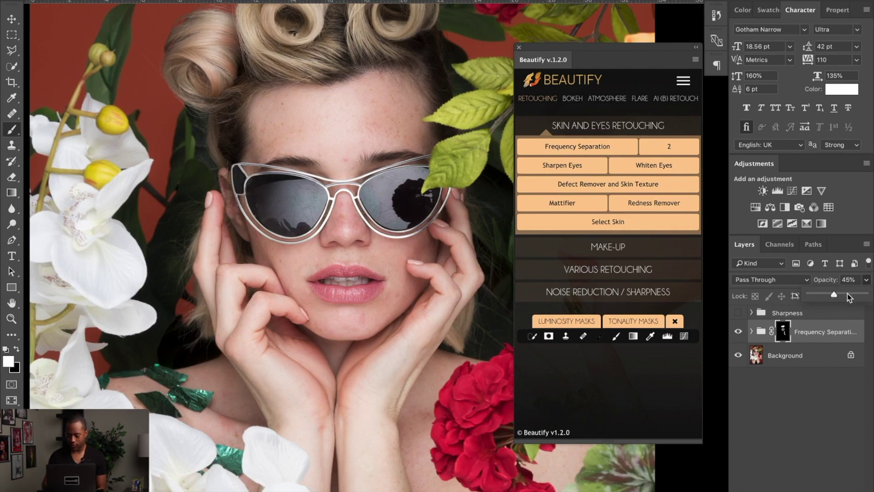
left_click_drag(846, 296, 871, 296)
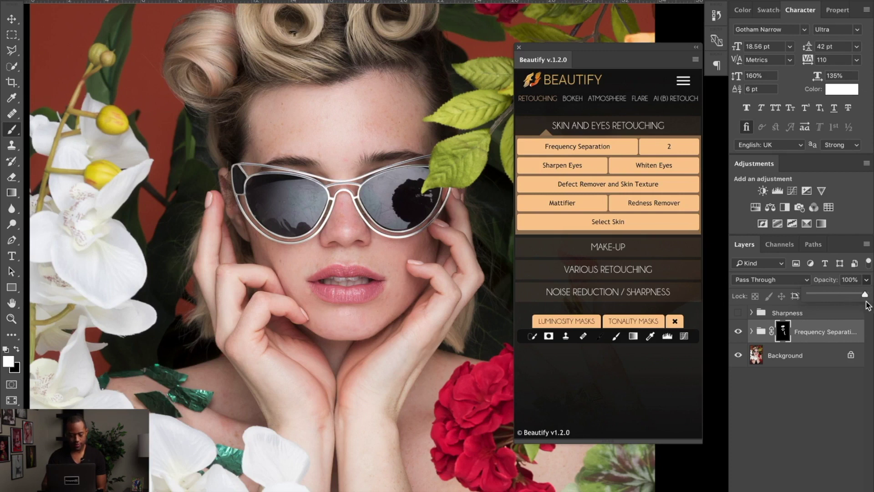
left_click(739, 333)
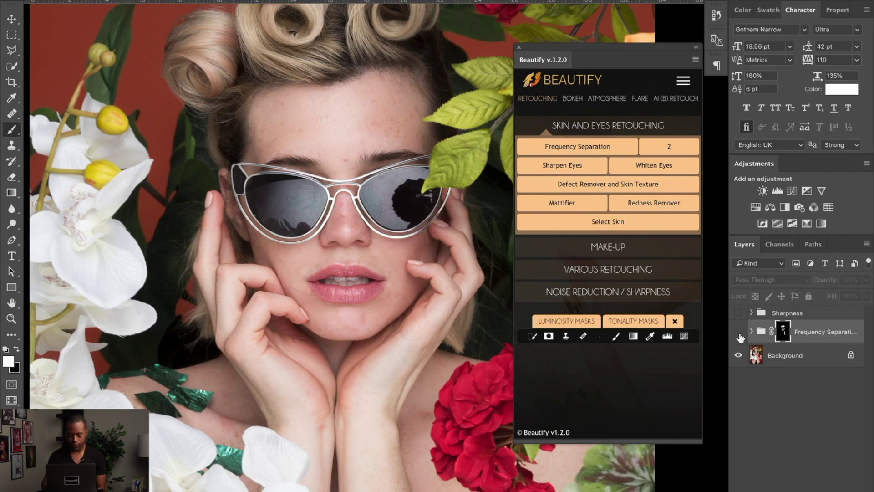
left_click(739, 332)
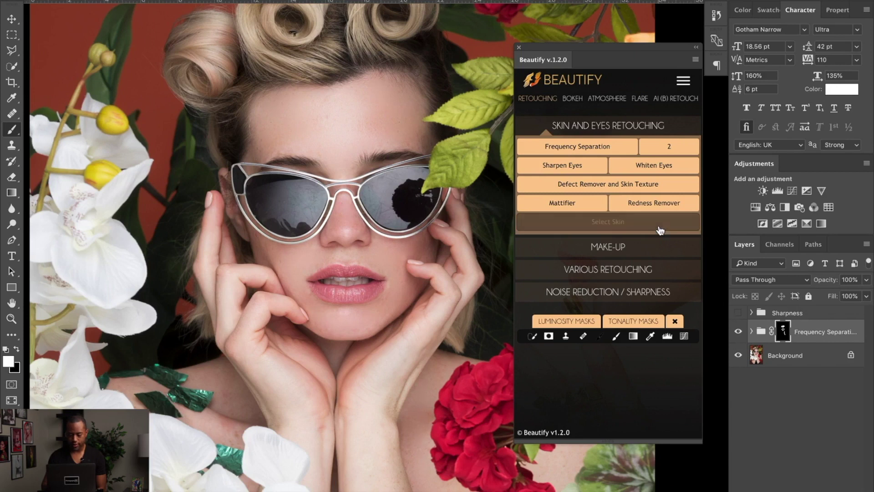
Try group opacities of 67%, 47%, 17%, 24% and 0% on a closer view
scroll(304, 194, "up", 2)
scroll(304, 195, "up", 2)
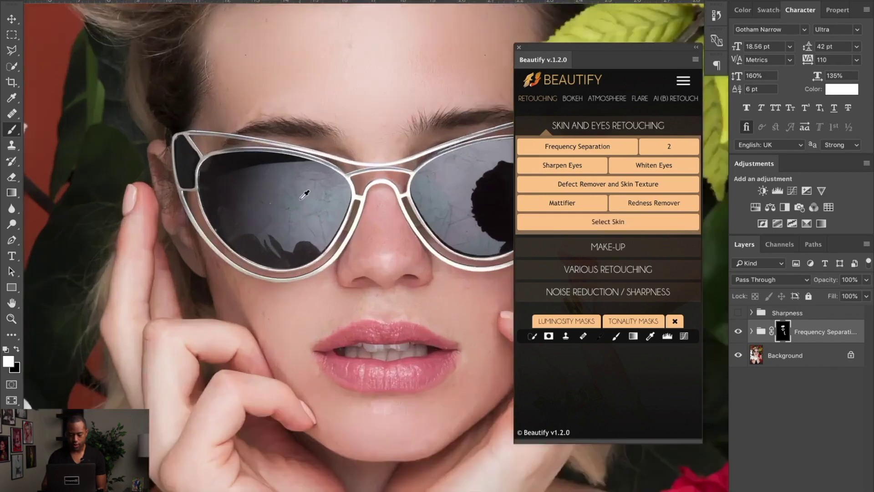
scroll(300, 199, "right", 4)
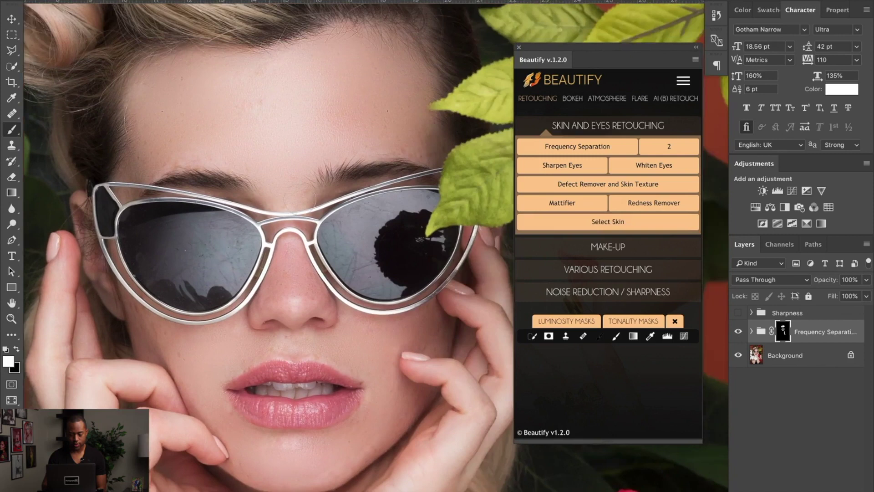
left_click(866, 279)
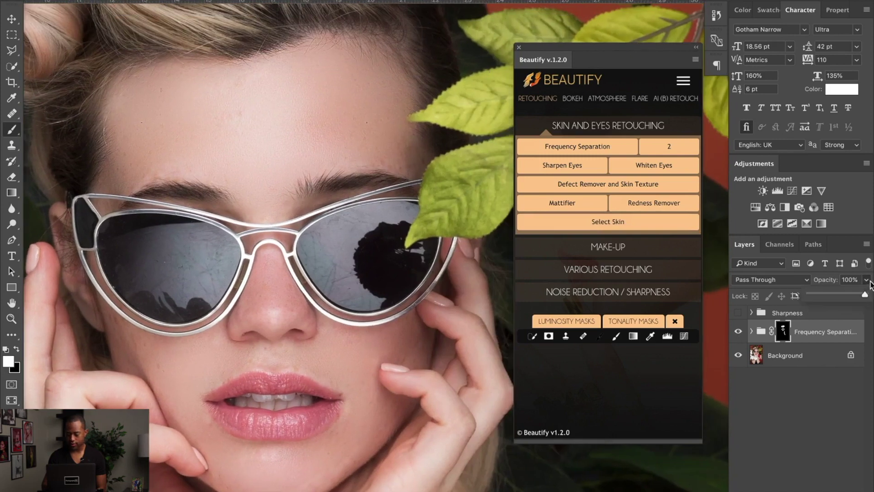
left_click(847, 295)
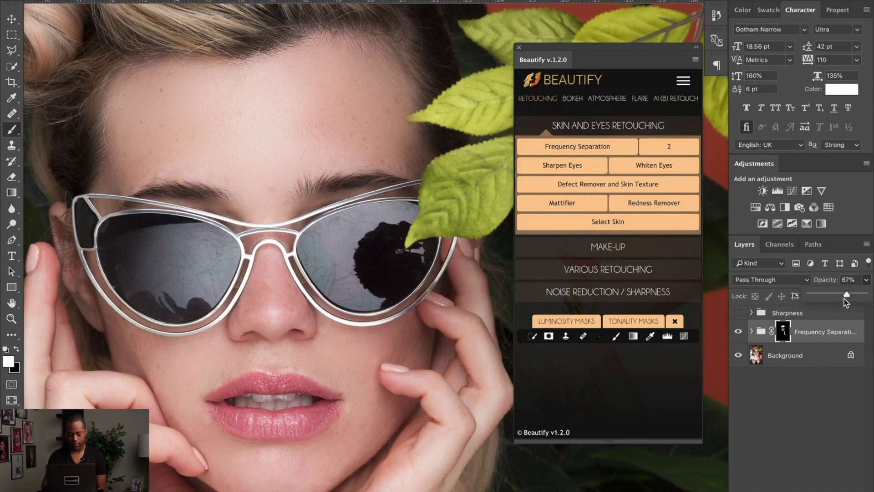
left_click(835, 294)
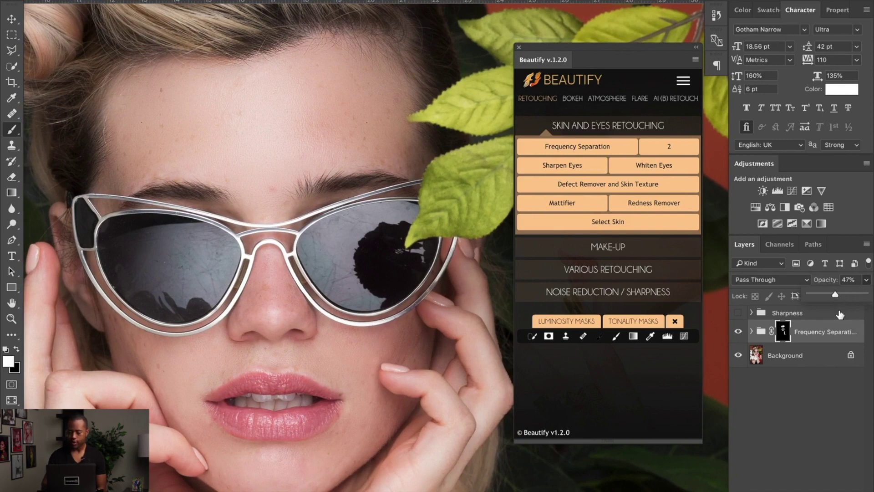
left_click(819, 295)
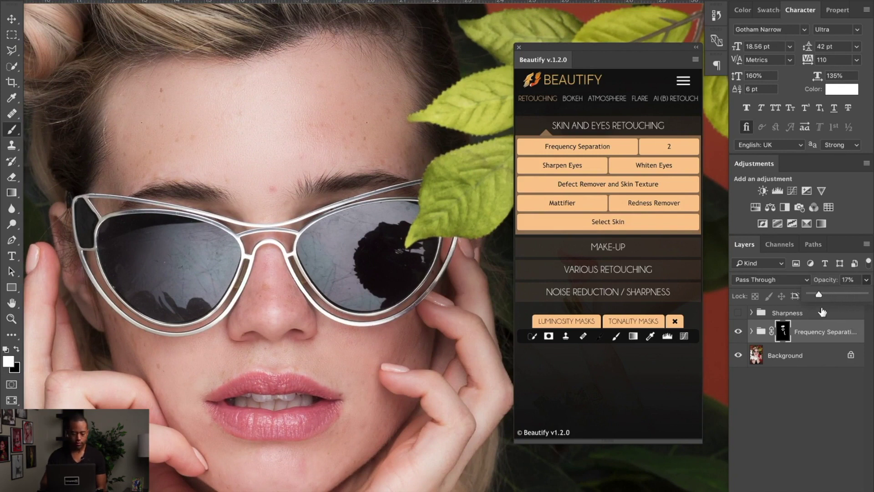
left_click(822, 294)
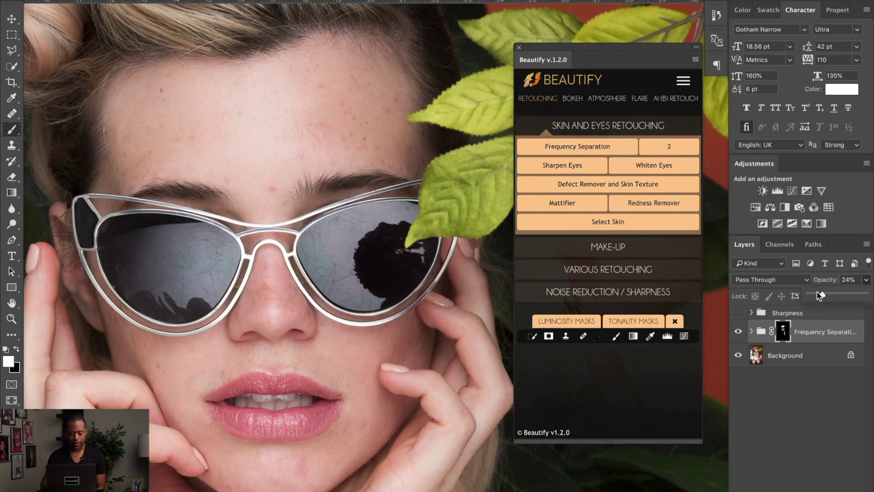
left_click(809, 295)
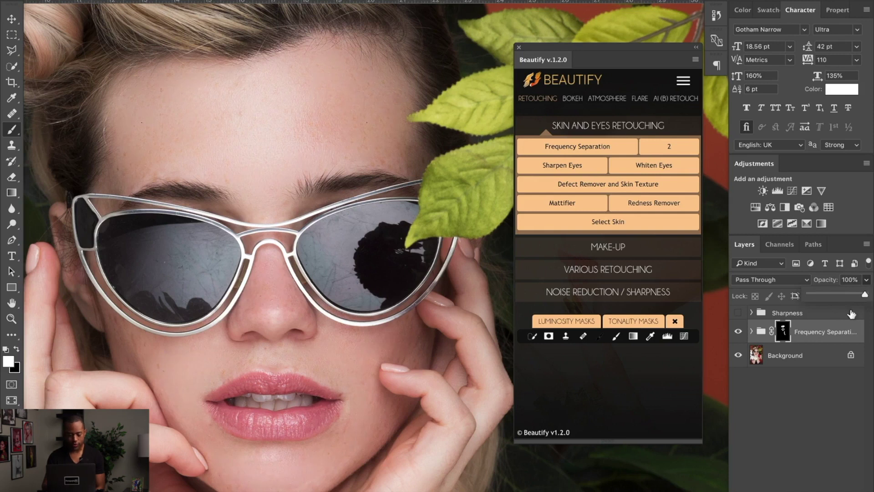
left_click_drag(817, 296, 808, 295)
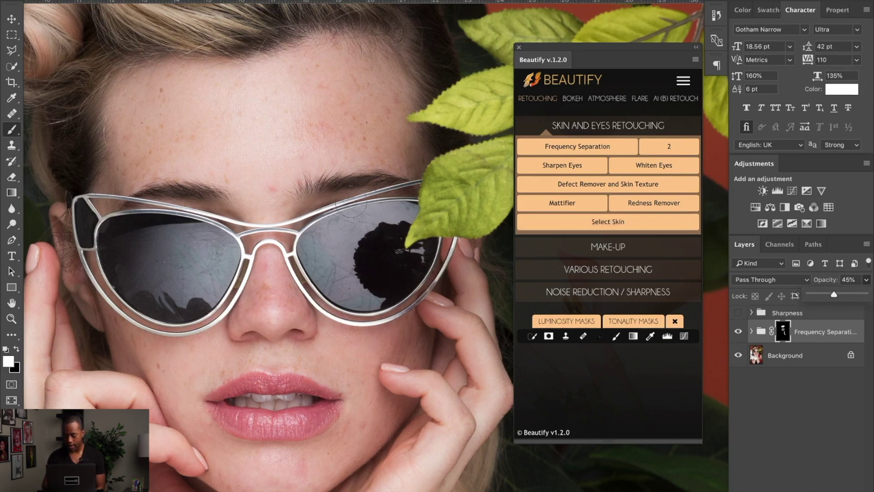
Fit the portrait in the window and settle the group's opacity at about 49%
key("ctrl+0")
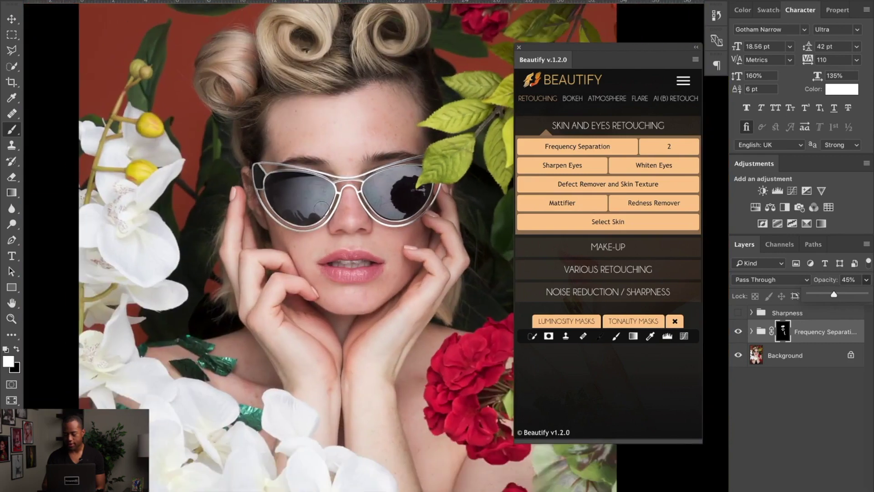
scroll(321, 209, "right", 2)
scroll(321, 209, "up", 1)
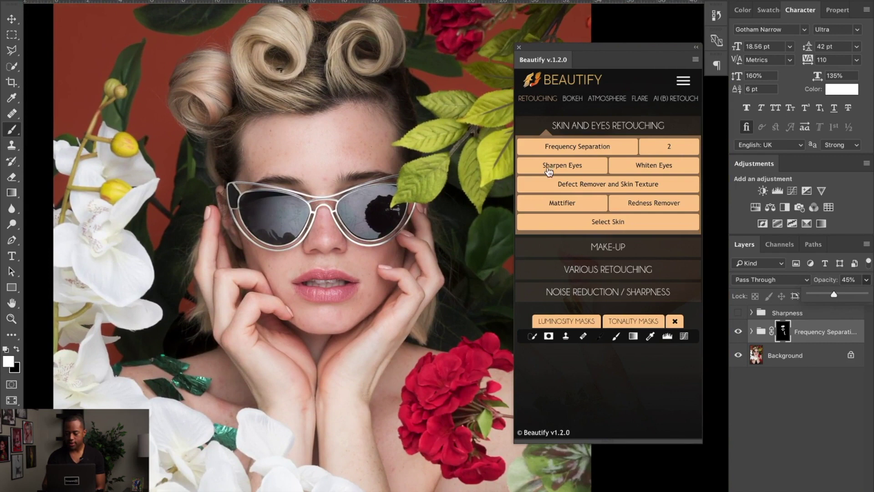
left_click(739, 339)
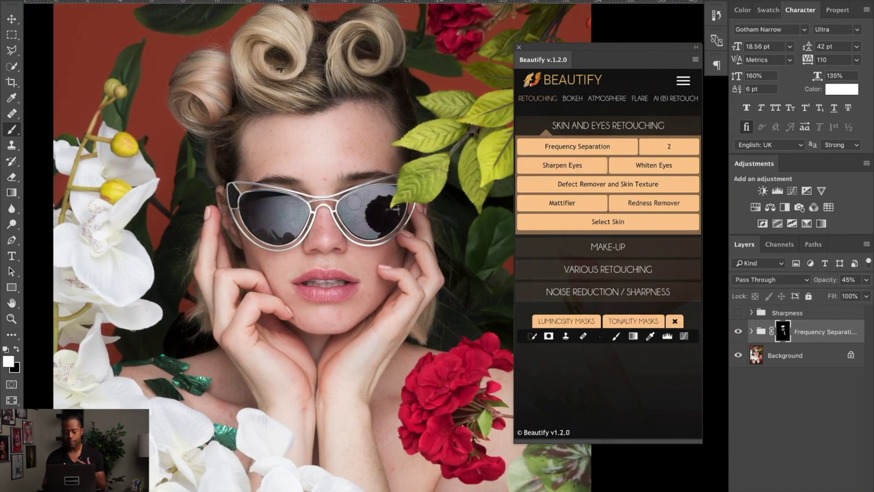
scroll(354, 201, "up", 3)
scroll(354, 201, "down", 3)
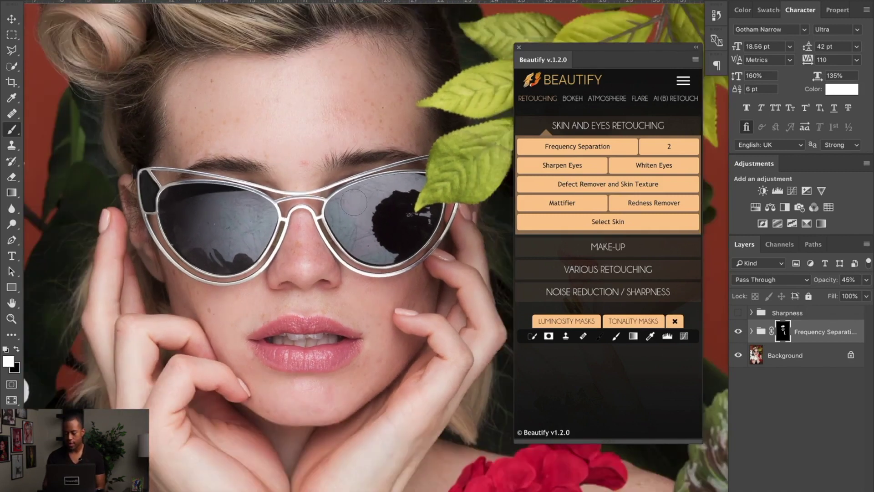
left_click(866, 280)
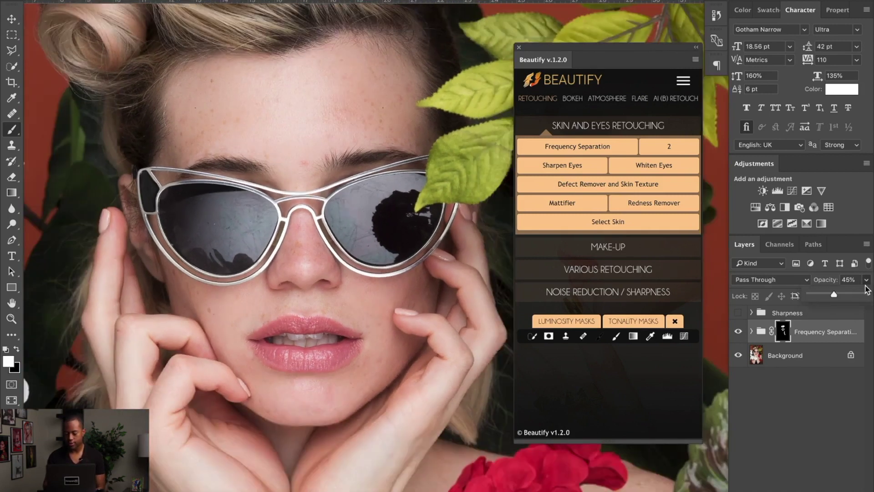
left_click_drag(830, 293, 836, 294)
left_click(806, 338)
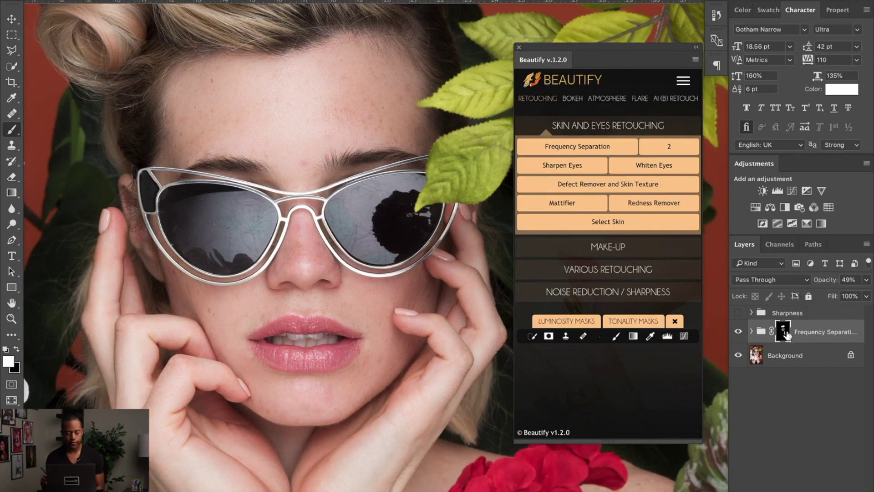
double_click(787, 337)
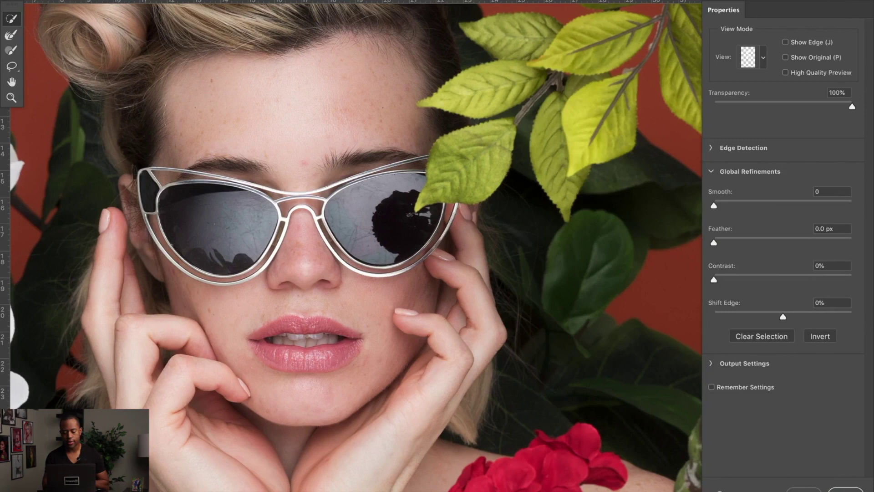
key("Escape")
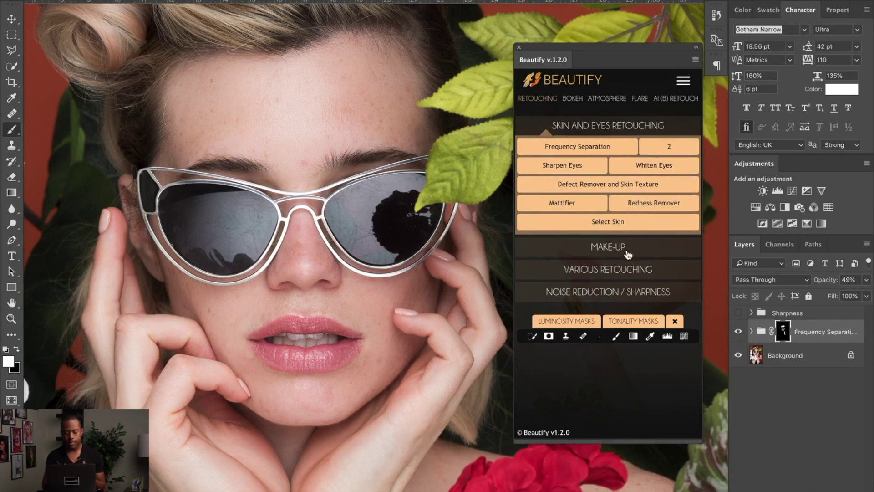
Run another Frequency Separation pass from the Background layer, then select each pass to compare
left_click(792, 359)
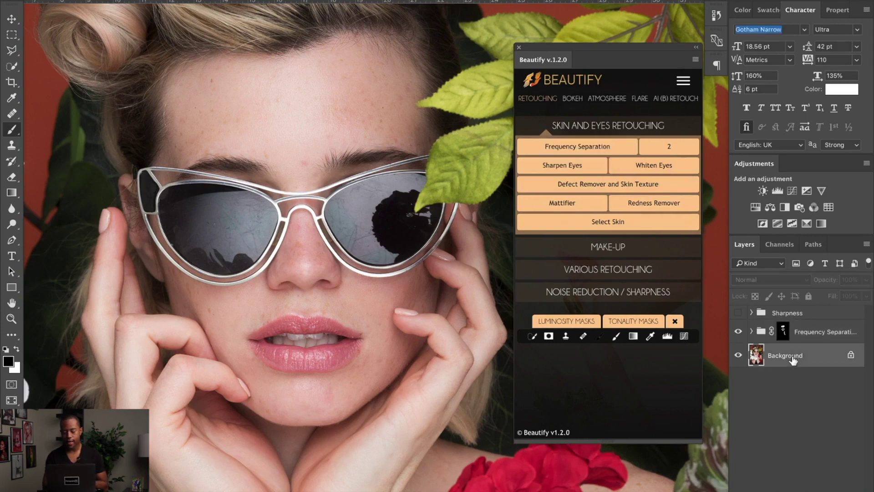
left_click(593, 150)
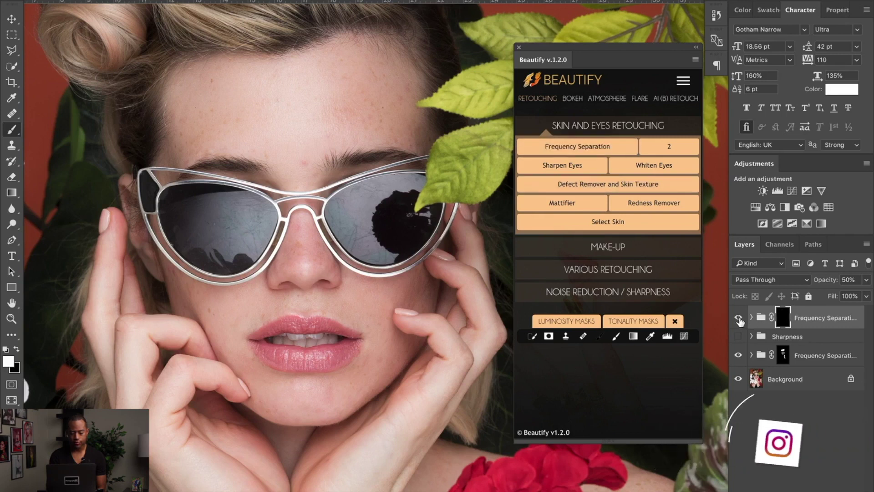
left_click(804, 359)
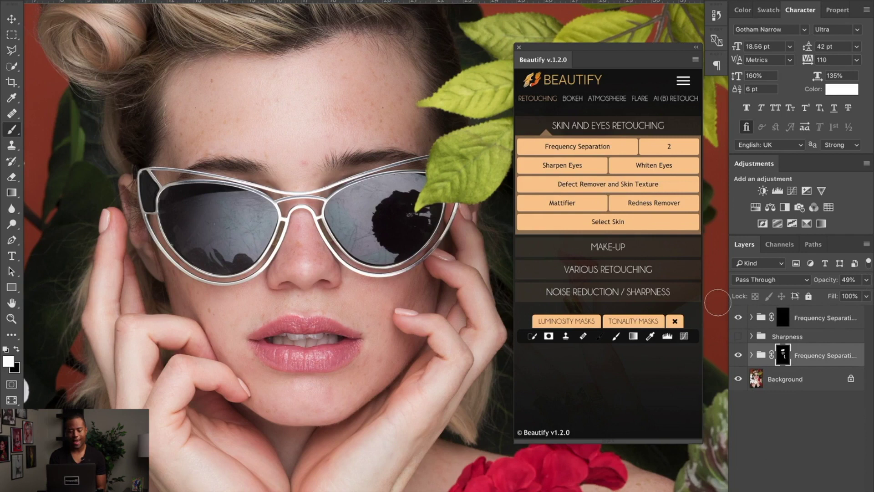
left_click(783, 318)
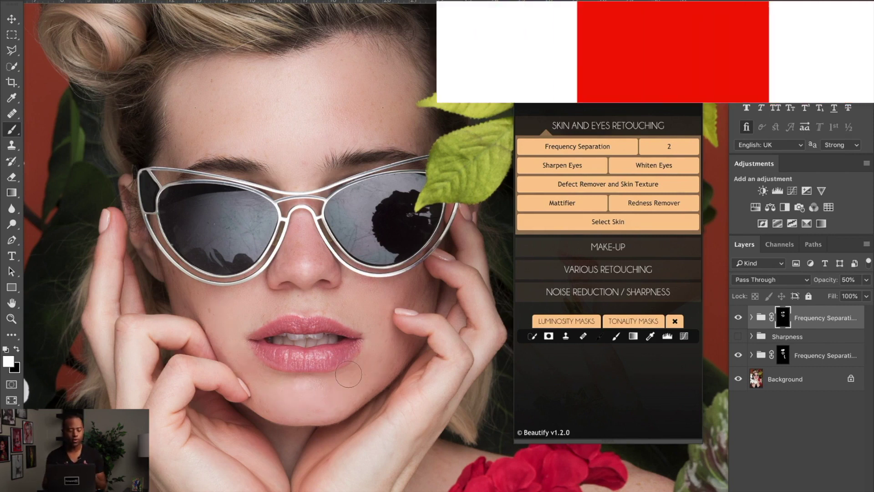
Toggle the second Frequency Separation pass on and off to compare before and after
left_click(738, 319)
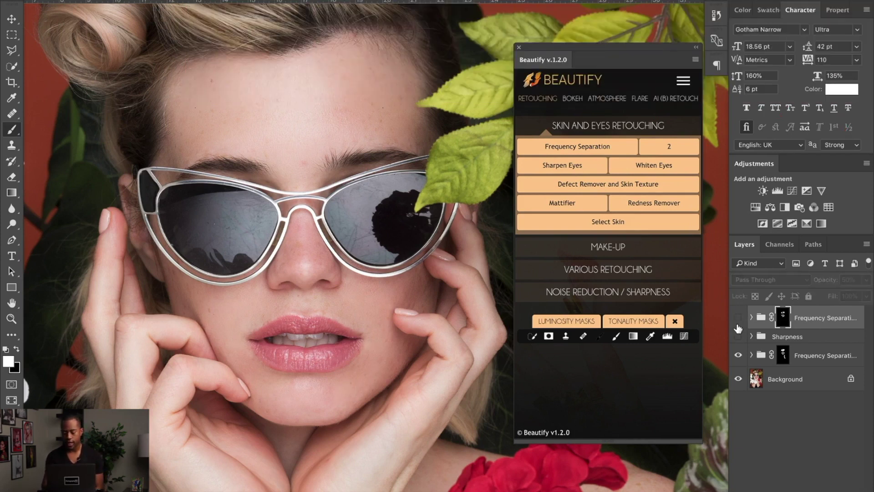
left_click(738, 318)
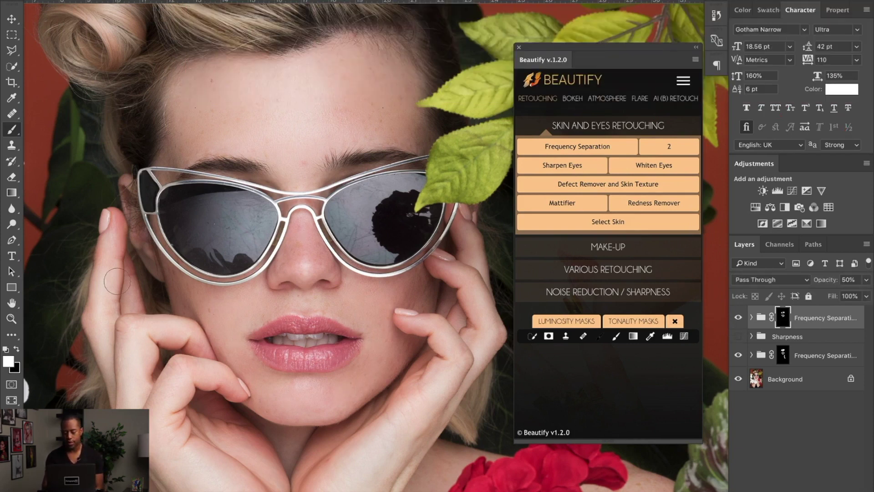
scroll(117, 280, "down", 2)
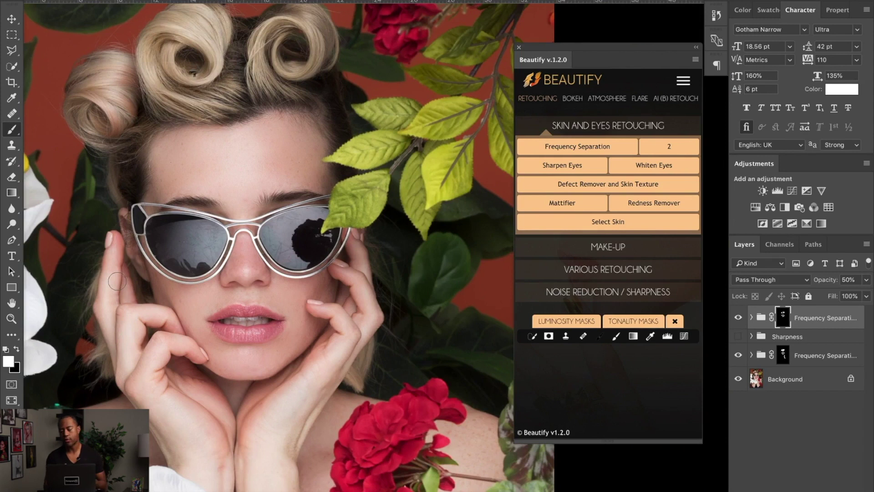
left_click(738, 319)
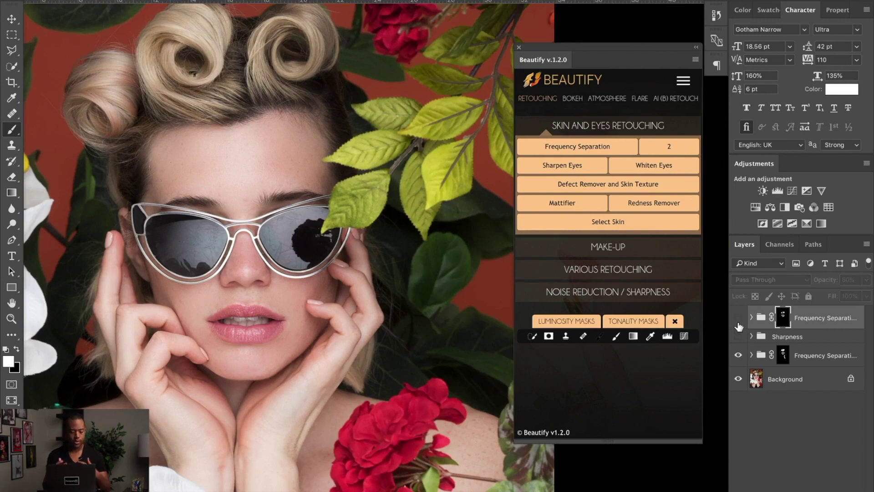
left_click(738, 318)
left_click(738, 318)
left_click(738, 318)
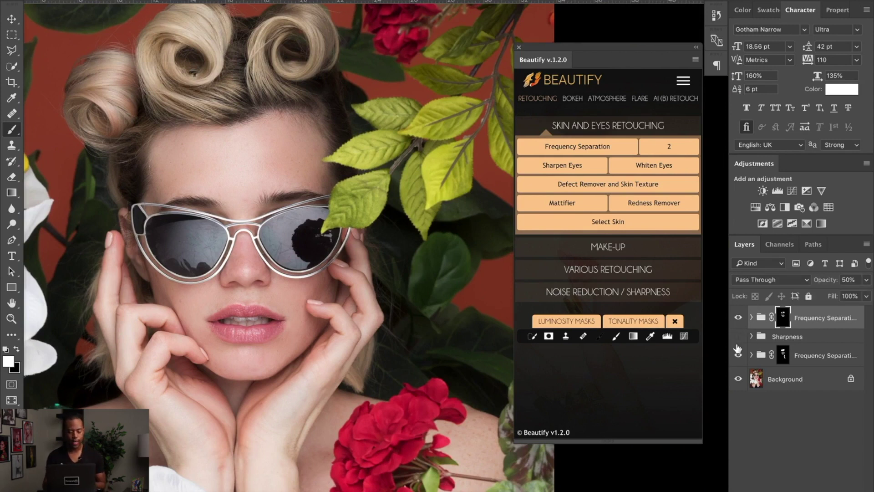
Hide the Sharpness group and move the upper Frequency Separation group below it
left_click(737, 337)
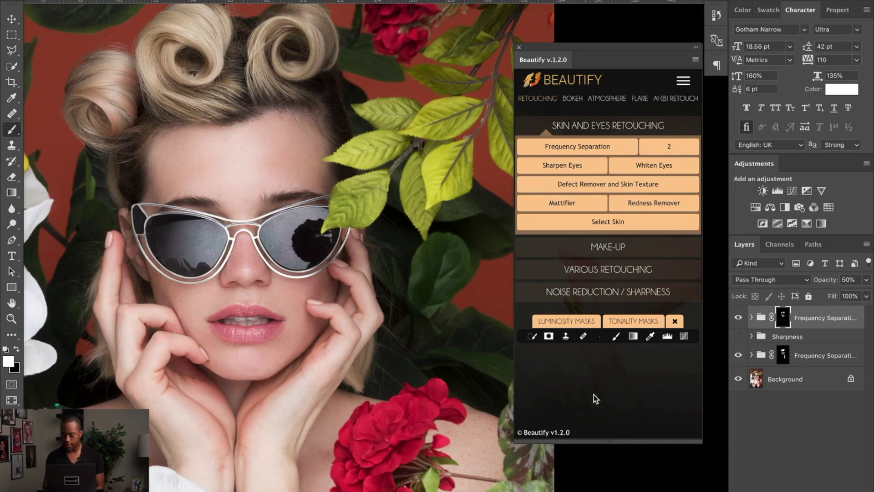
left_click(737, 318)
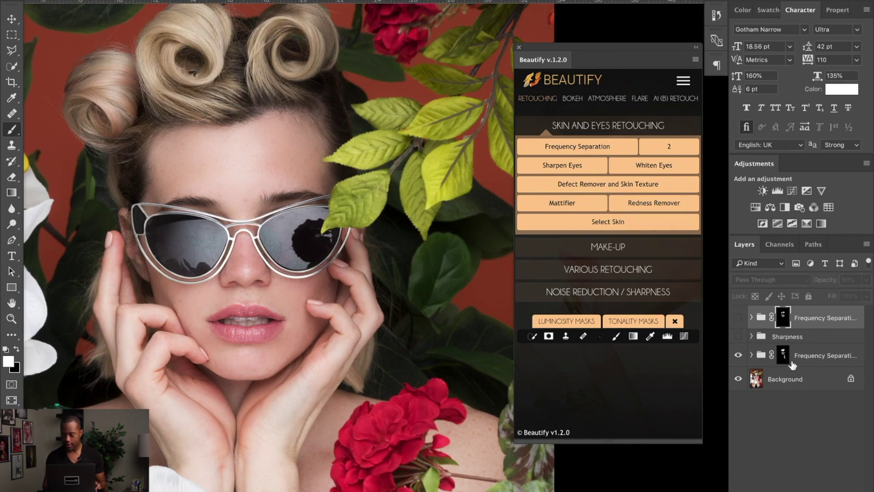
left_click(737, 318)
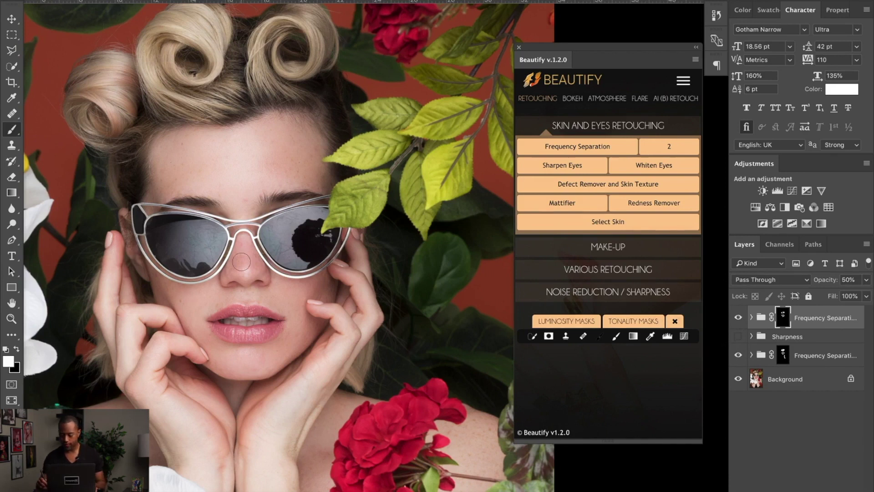
scroll(241, 262, "down", 3)
scroll(241, 262, "left", 3)
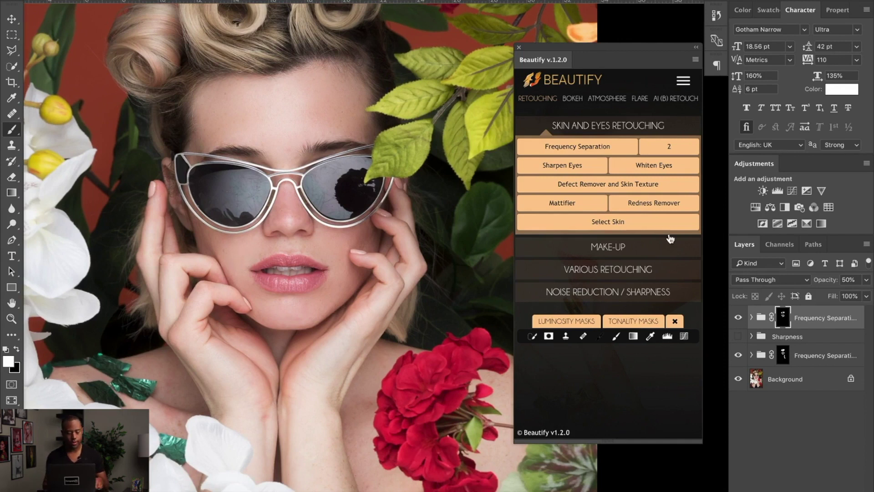
left_click_drag(800, 316, 802, 342)
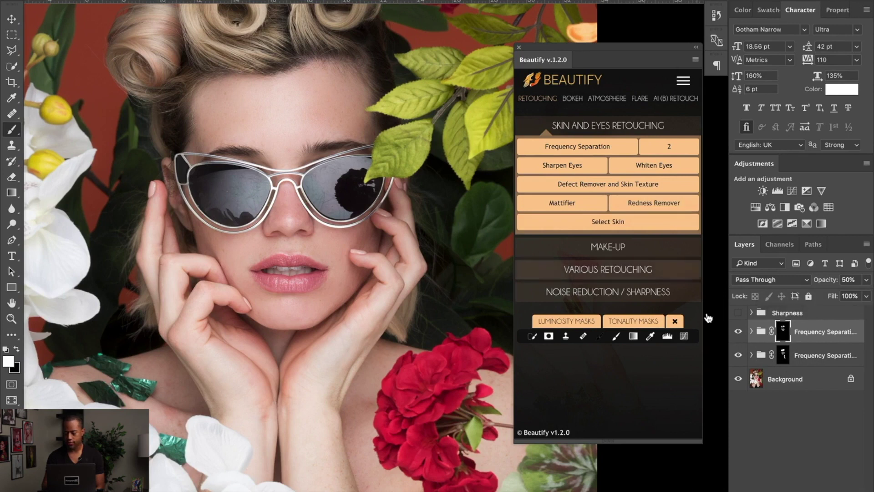
Group both Frequency Separation groups together into Group 1 with Ctrl+G
left_click(790, 362)
left_click(814, 338)
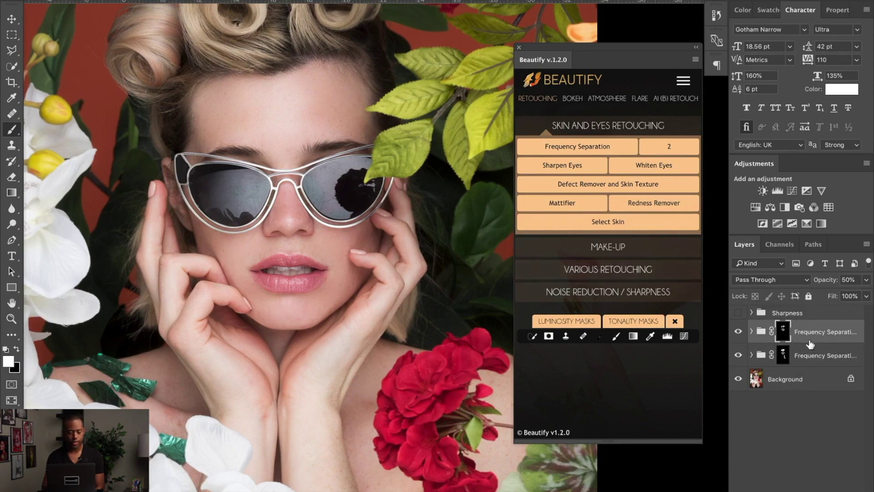
left_click(808, 353, "shift")
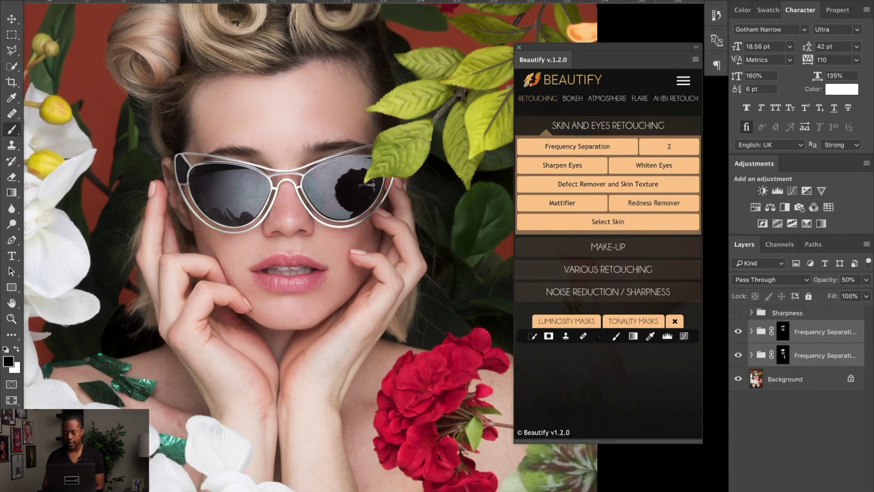
key("ctrl+g")
Delete the Sharpness group along with its contents
left_click(821, 314)
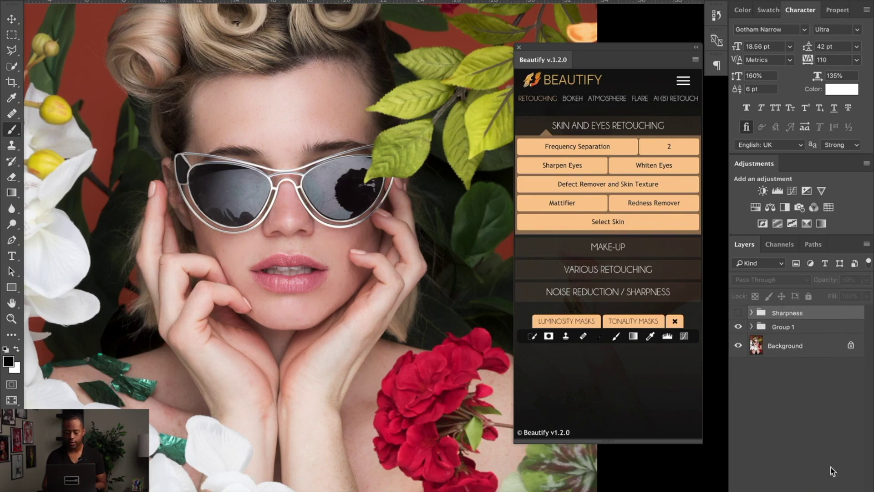
left_click(832, 471)
left_click(835, 314)
key("Delete")
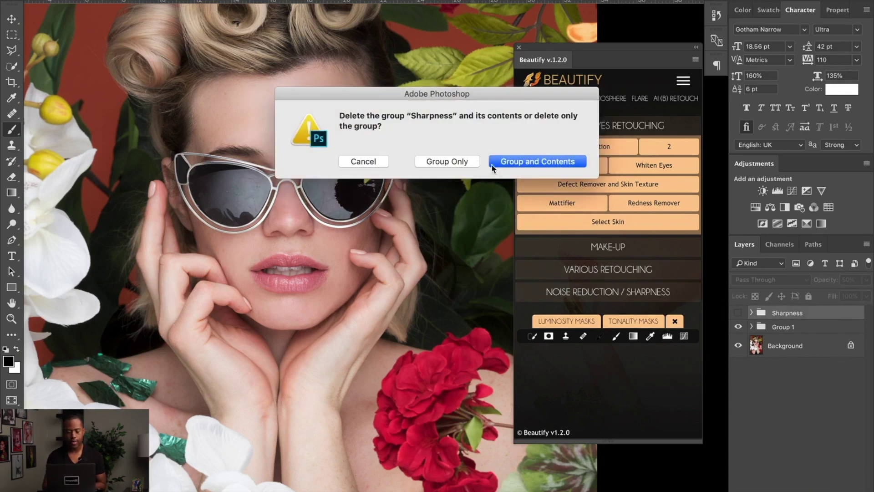
left_click(508, 162)
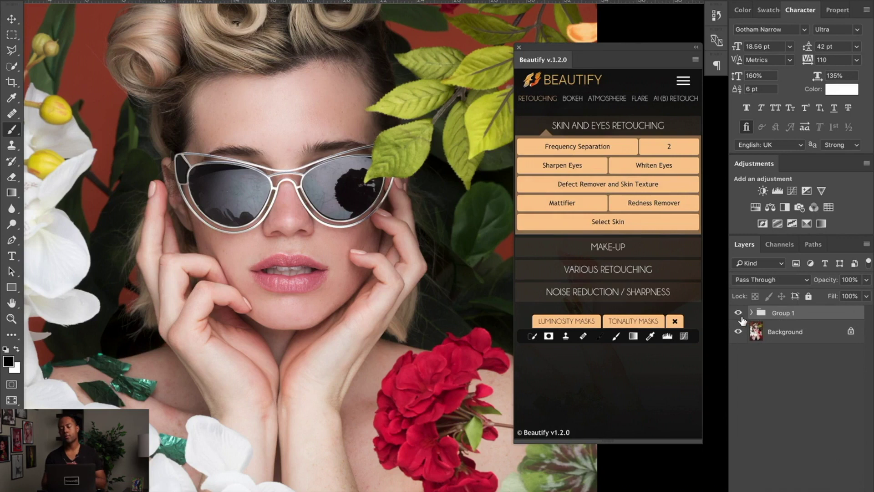
Toggle Group 1's visibility to compare the retouched and unretouched photo
left_click(738, 313)
left_click(738, 314)
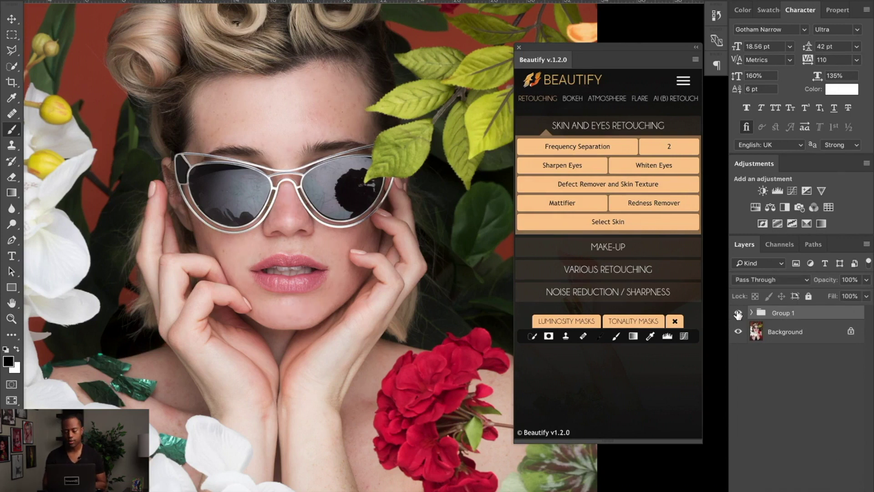
left_click(738, 314)
left_click(737, 313)
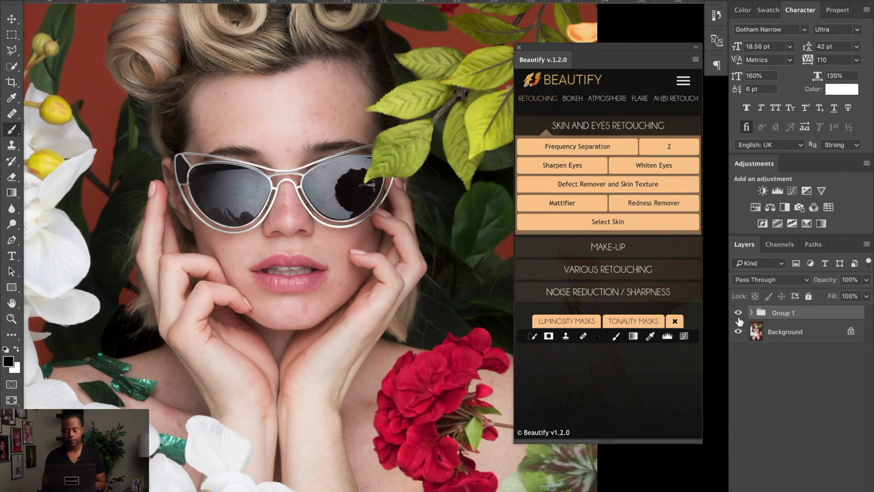
Set Group 1's opacity to about 60%
left_click(866, 280)
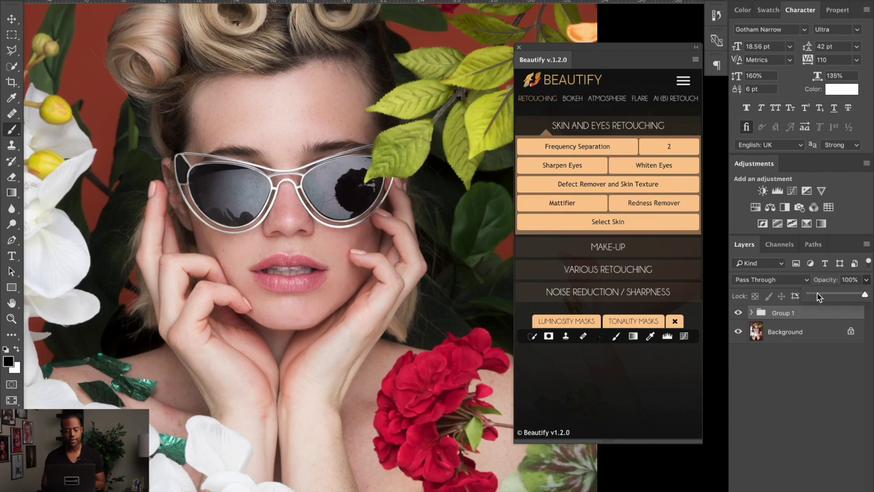
left_click_drag(836, 297, 836, 296)
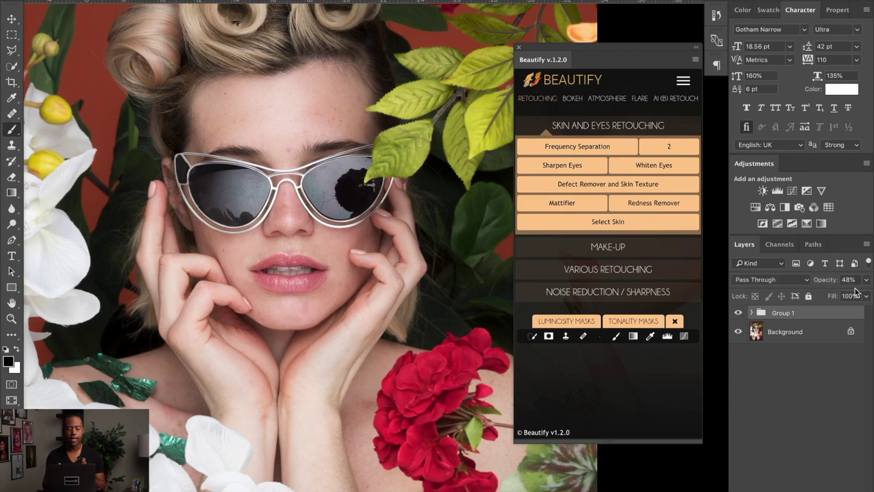
left_click(866, 280)
left_click_drag(836, 295, 873, 291)
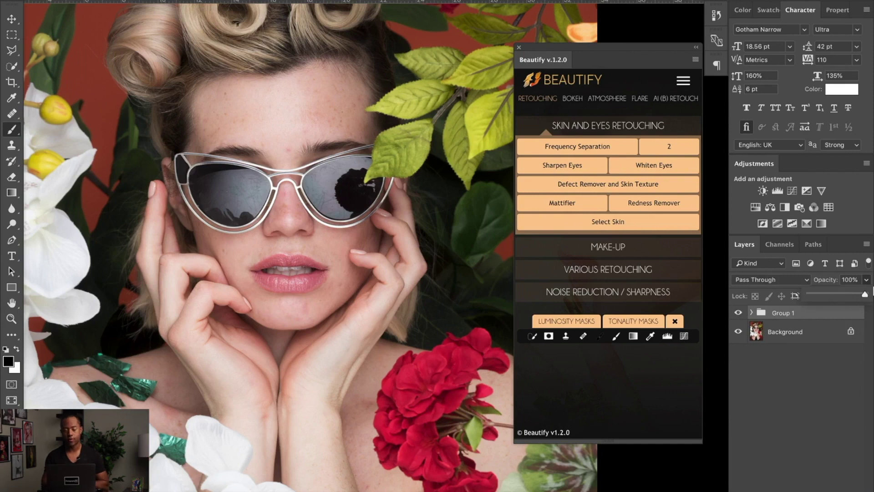
left_click(836, 296)
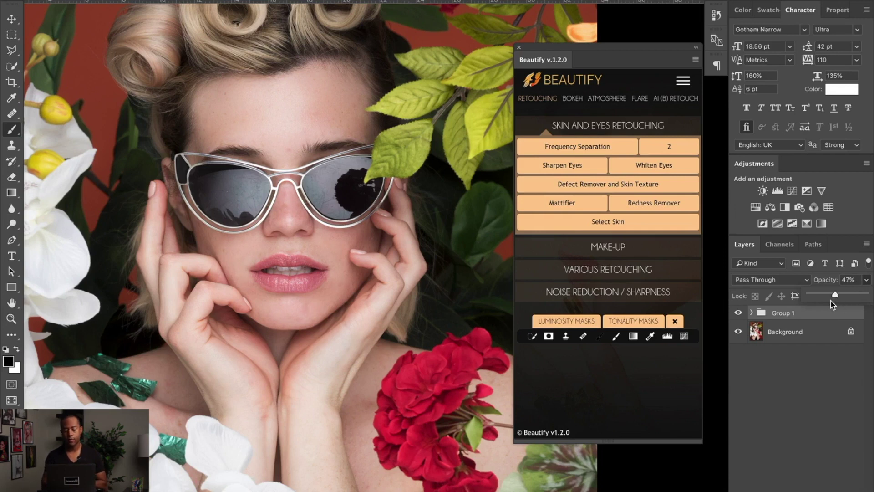
left_click_drag(835, 295, 847, 292)
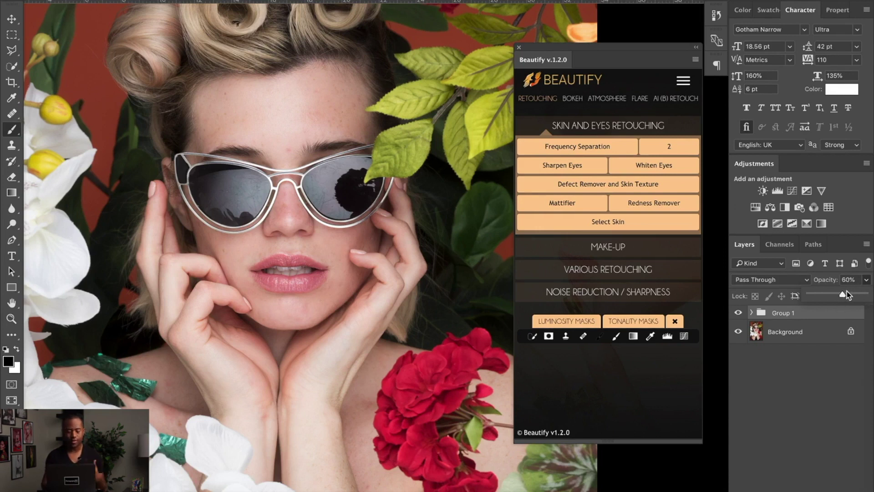
left_click(845, 295)
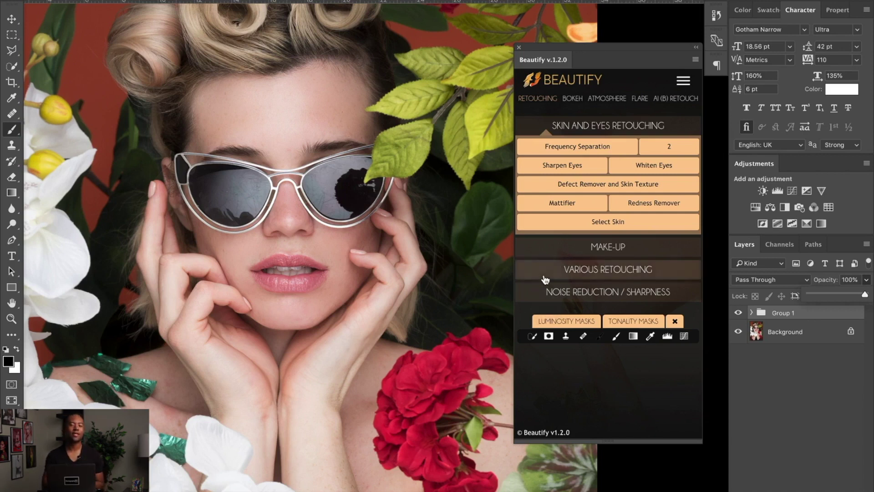
Expand Group 1 in the Layers panel to show its two Frequency Separation groups
left_click(751, 312)
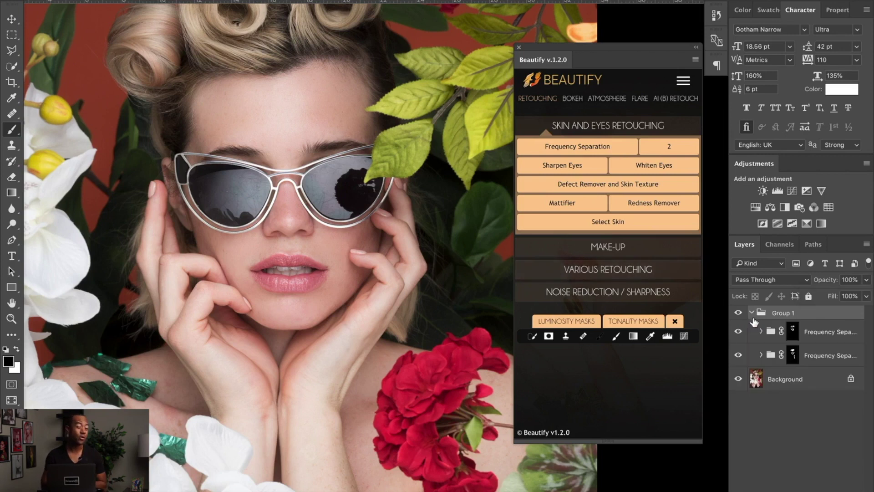